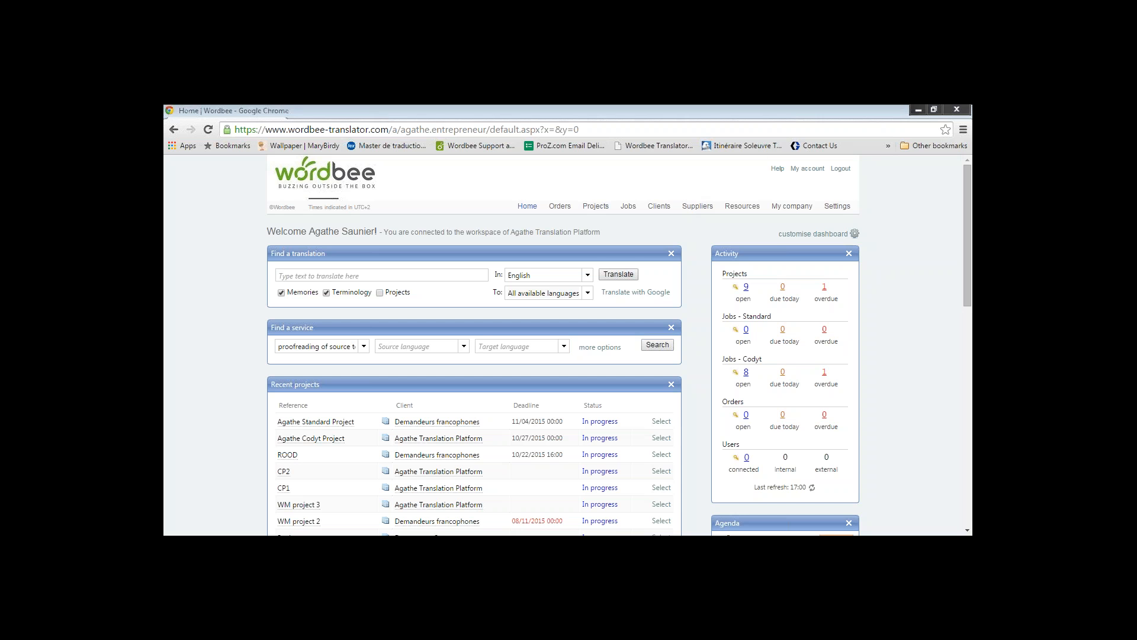
Open the Standard Project from the recent projects and view its English source documents
drag(965, 298, 971, 332)
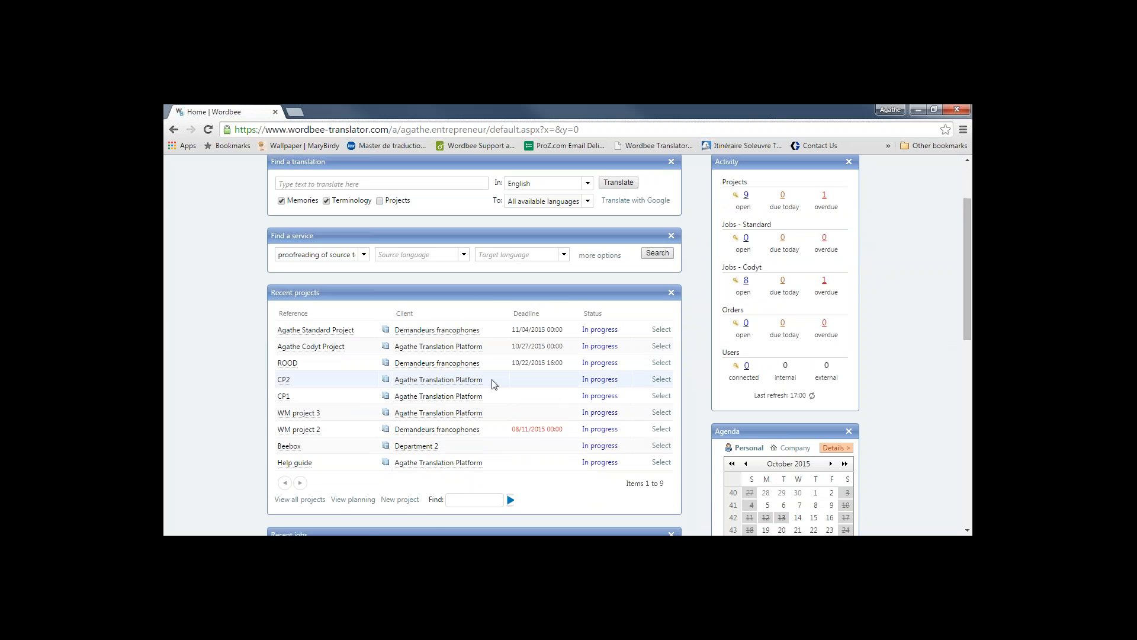
click(662, 330)
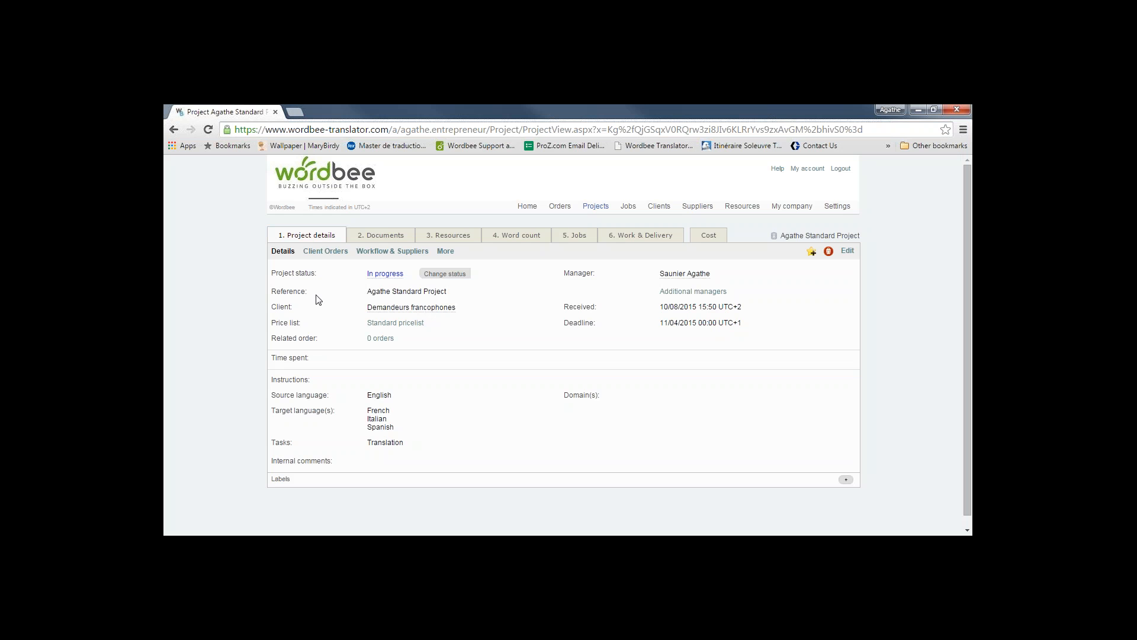
click(379, 237)
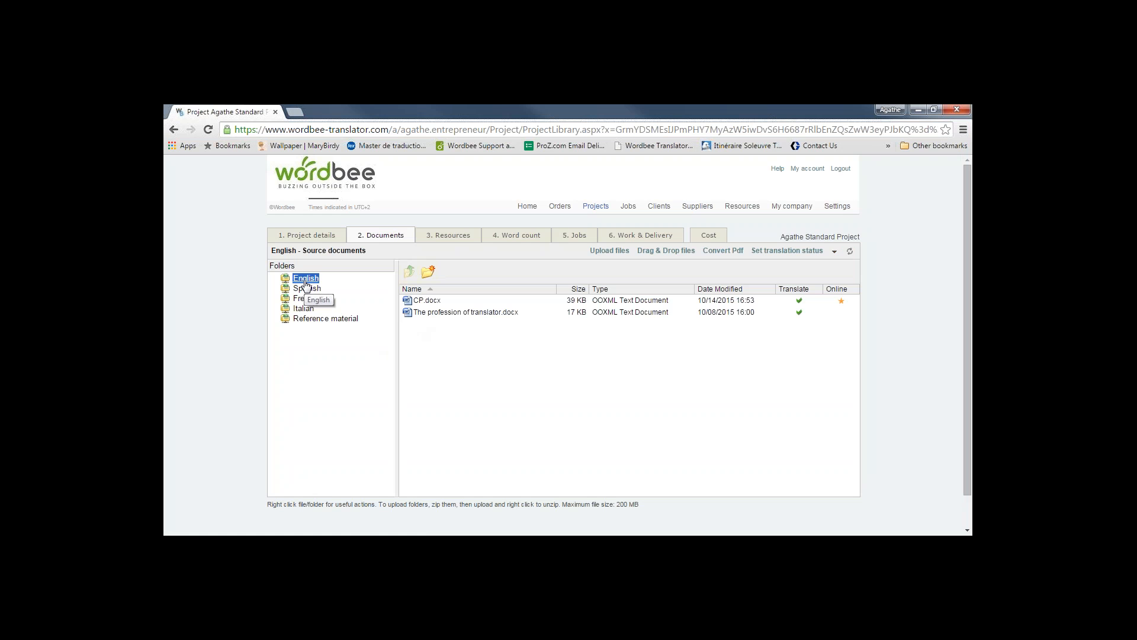
Add the translation memory Department 1 TM to the project's resources, listing only translation memories to find it
click(432, 236)
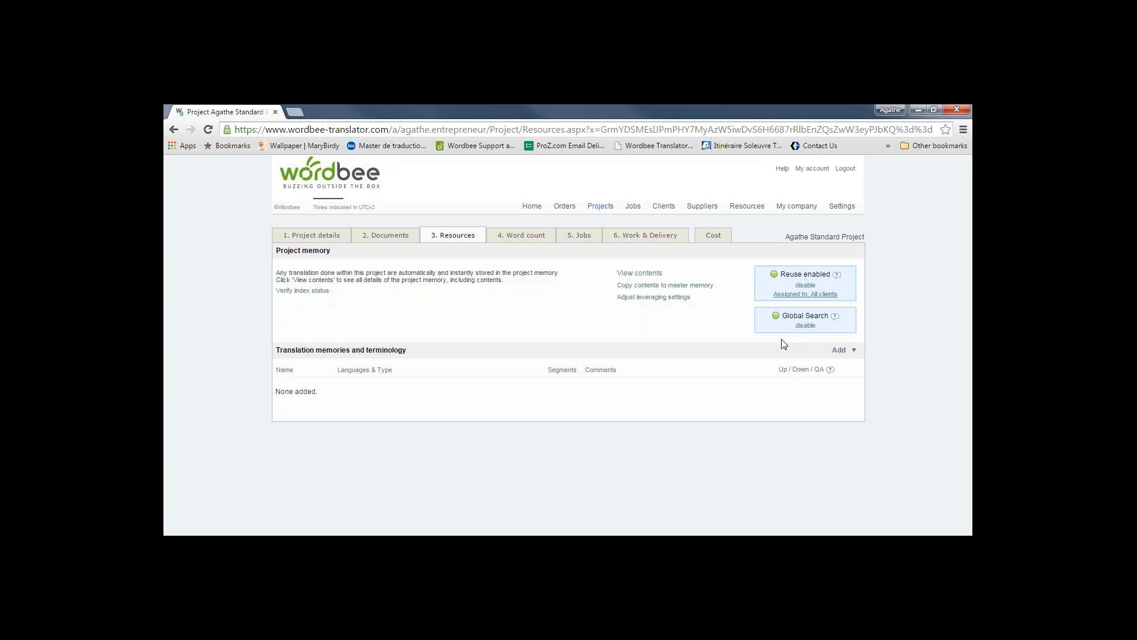
click(838, 351)
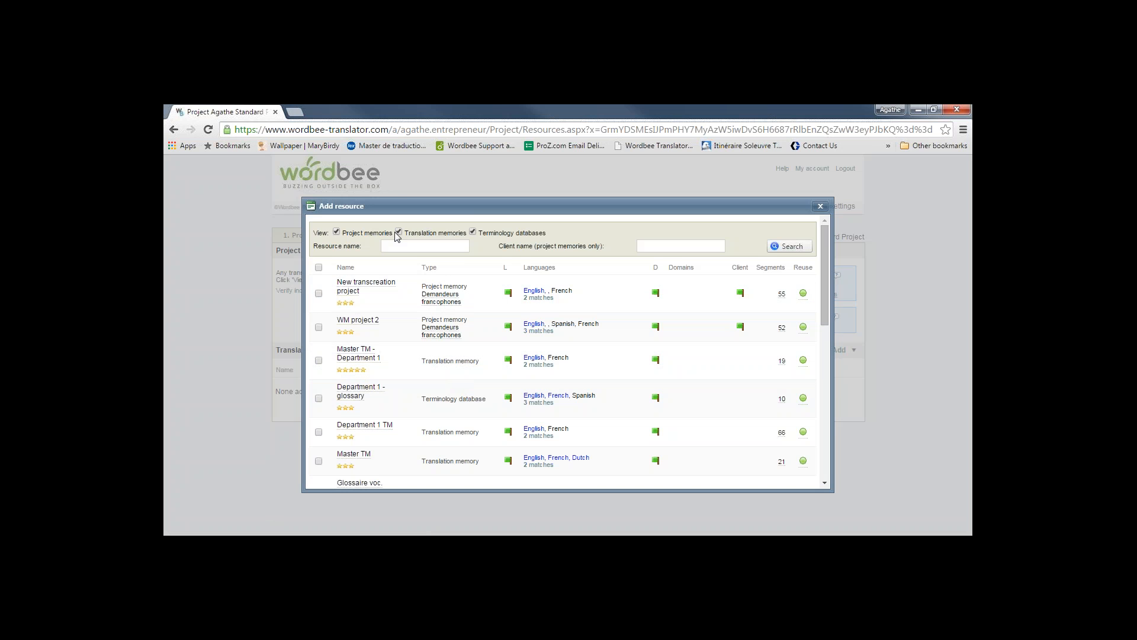
click(473, 233)
click(795, 252)
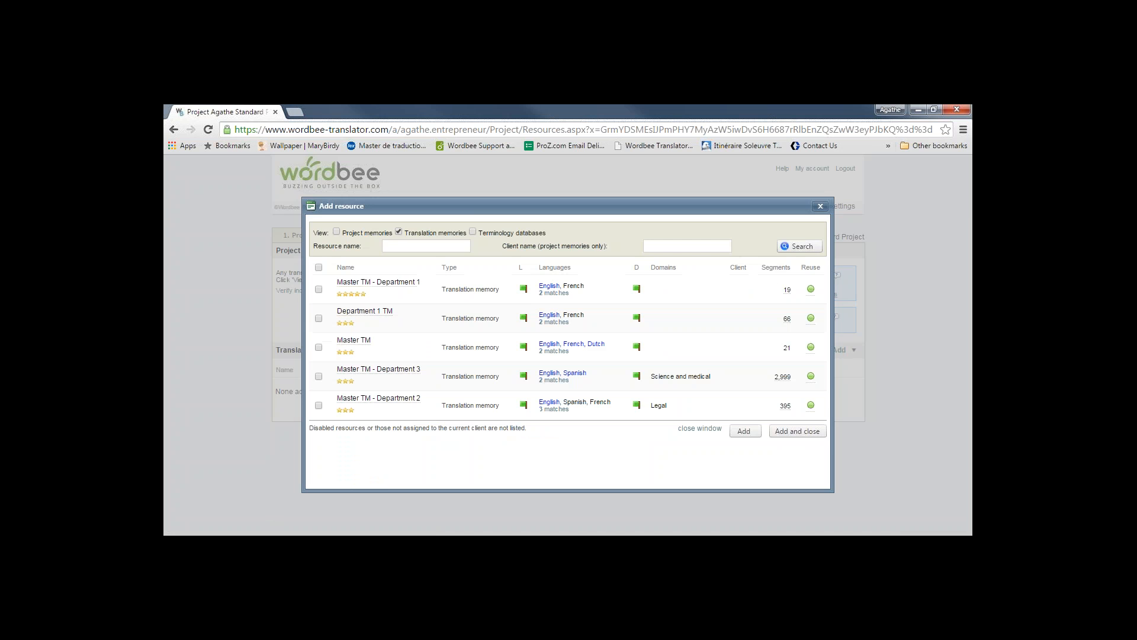
click(319, 318)
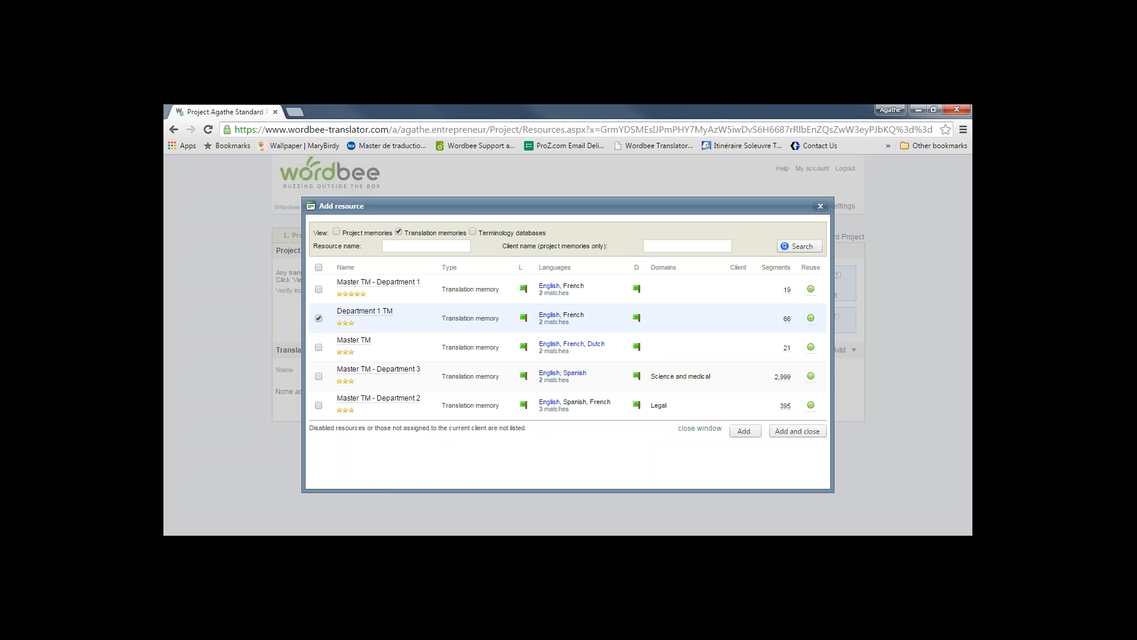
click(796, 433)
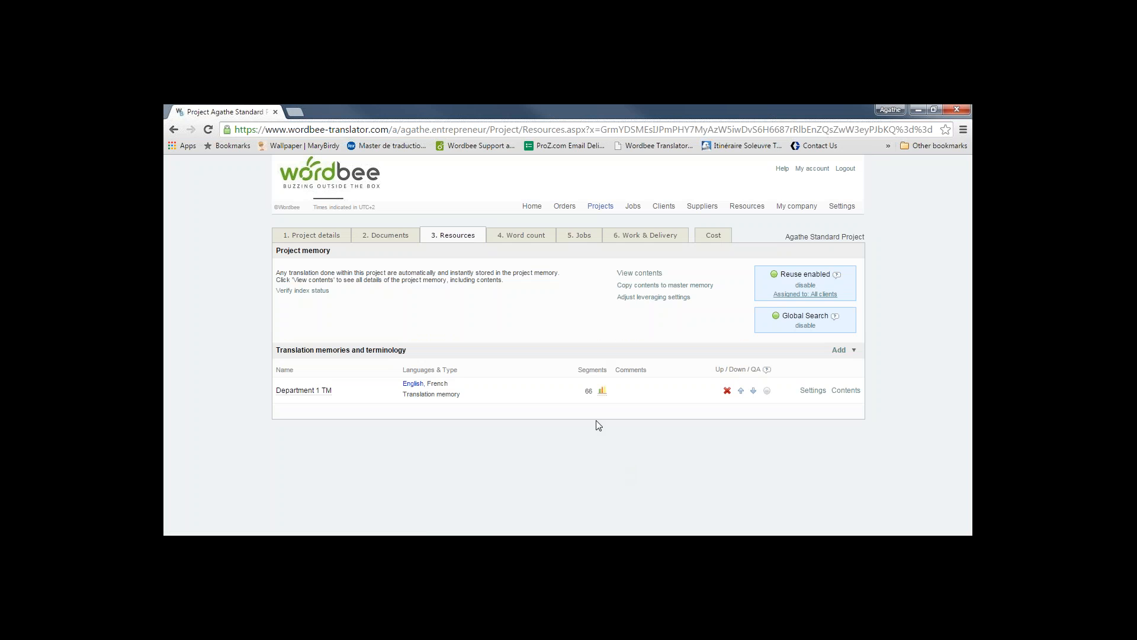
Run a word count on the project's new documents for all 3 target languages using the Default profile
click(534, 242)
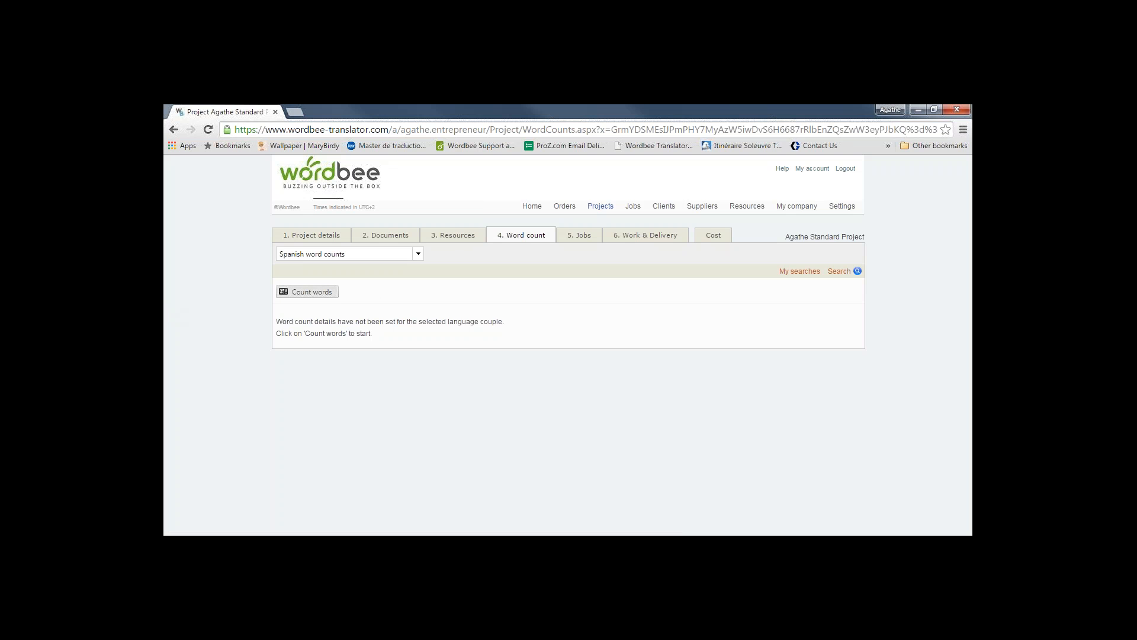
click(329, 290)
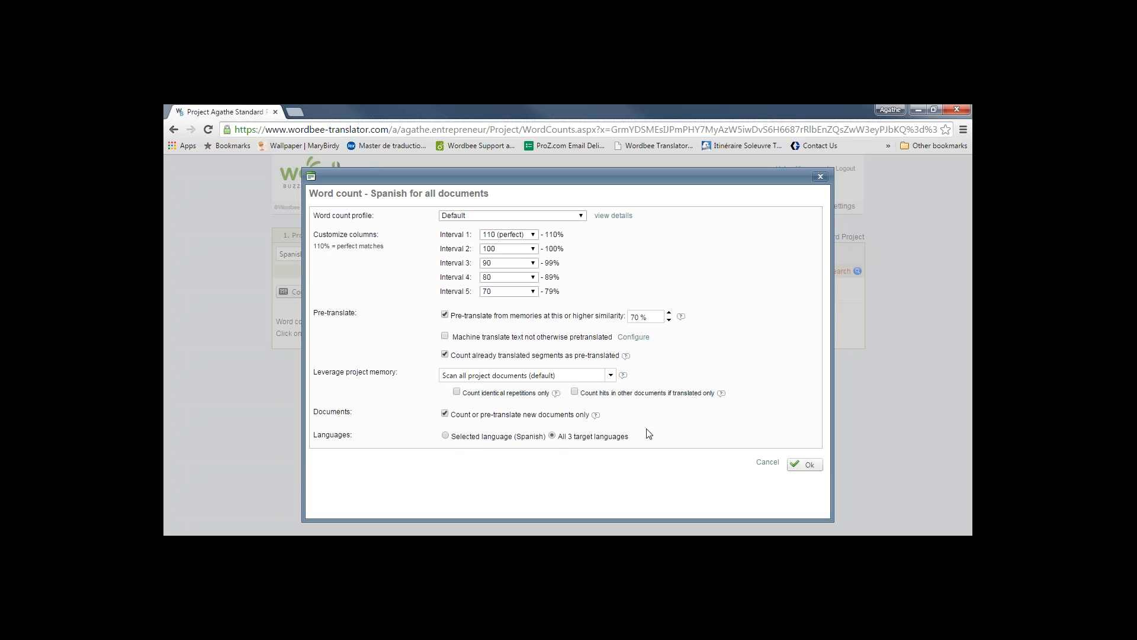
click(805, 468)
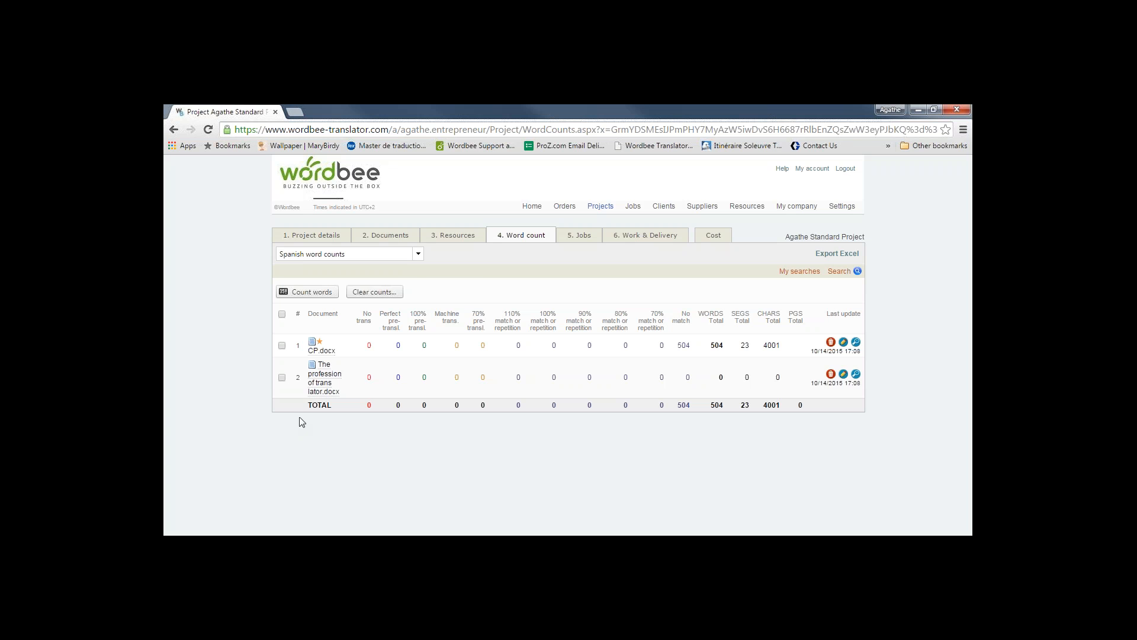
Review the French and Italian word counts, and return to the Spanish ones
click(419, 254)
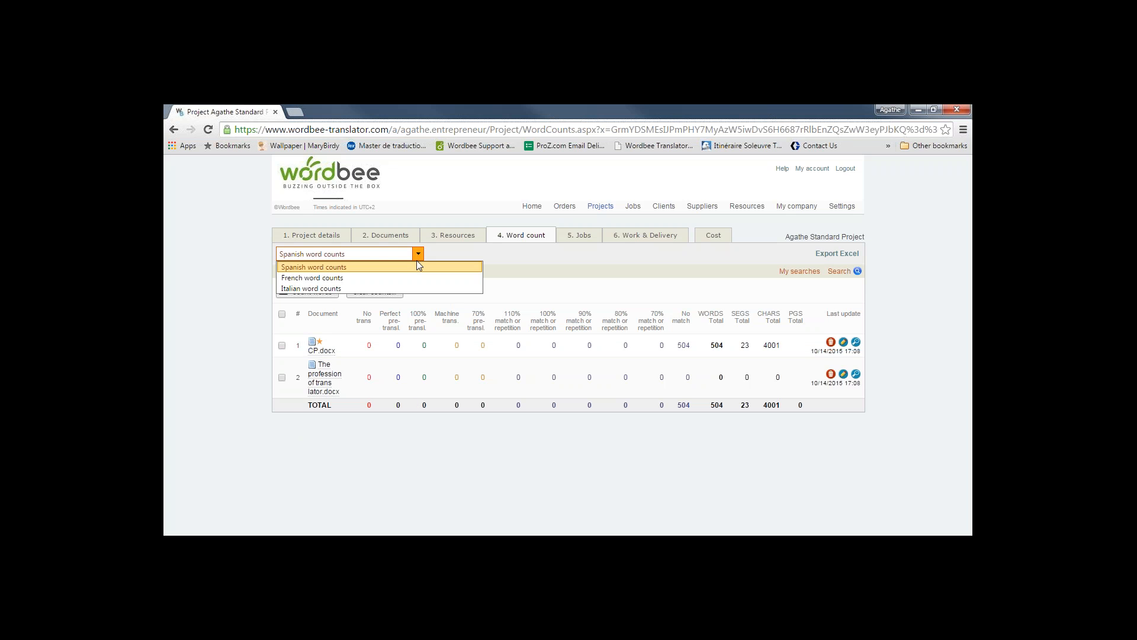
click(407, 281)
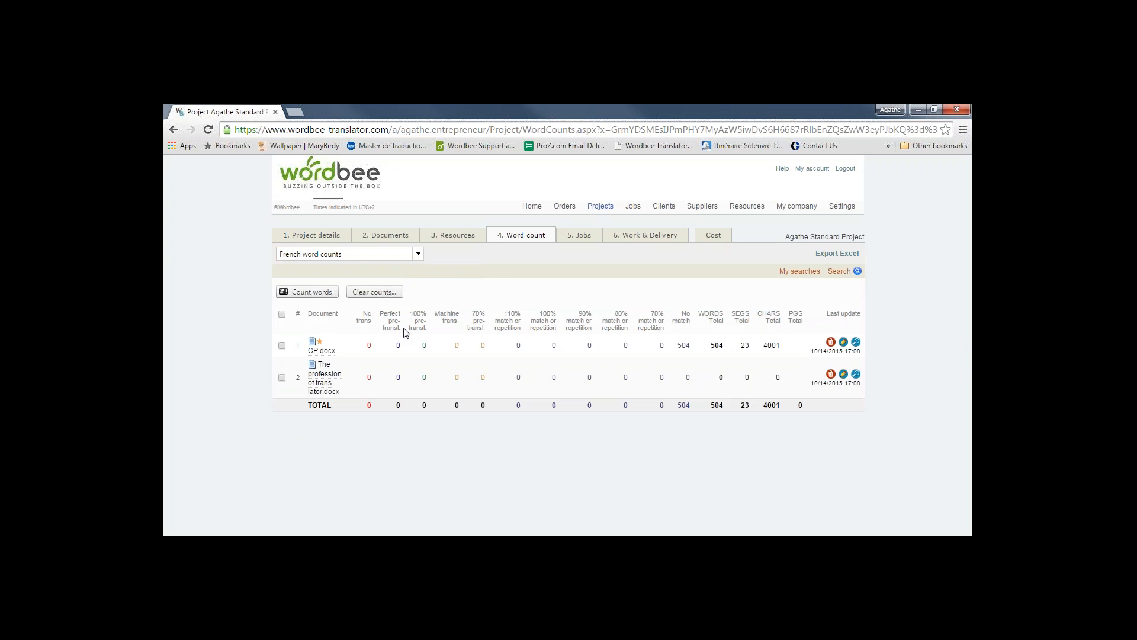
click(421, 253)
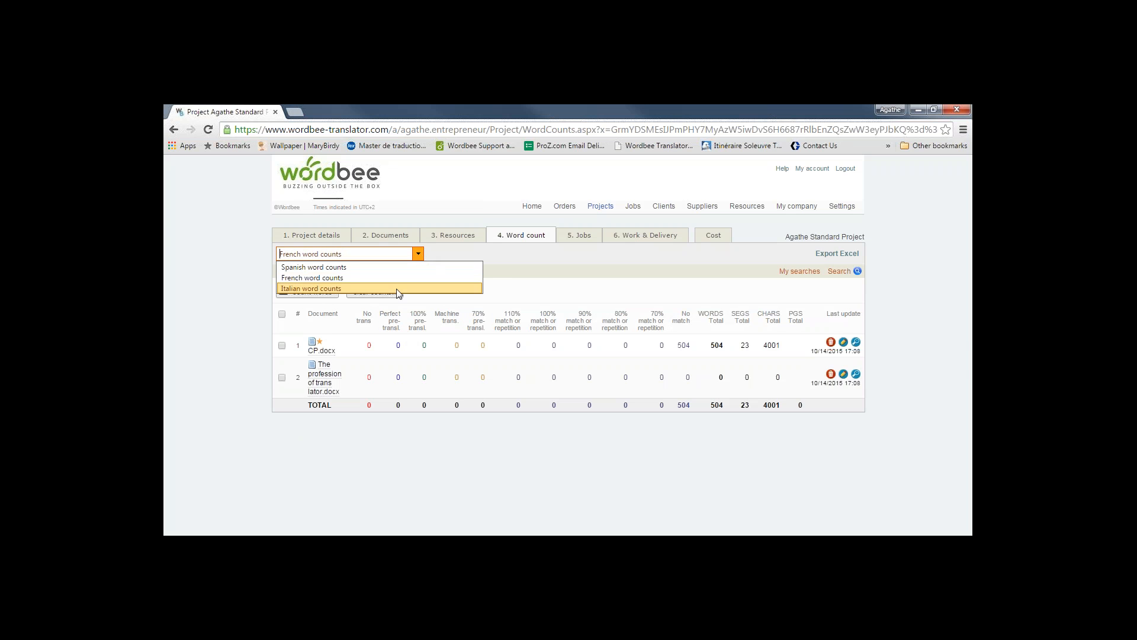
click(398, 290)
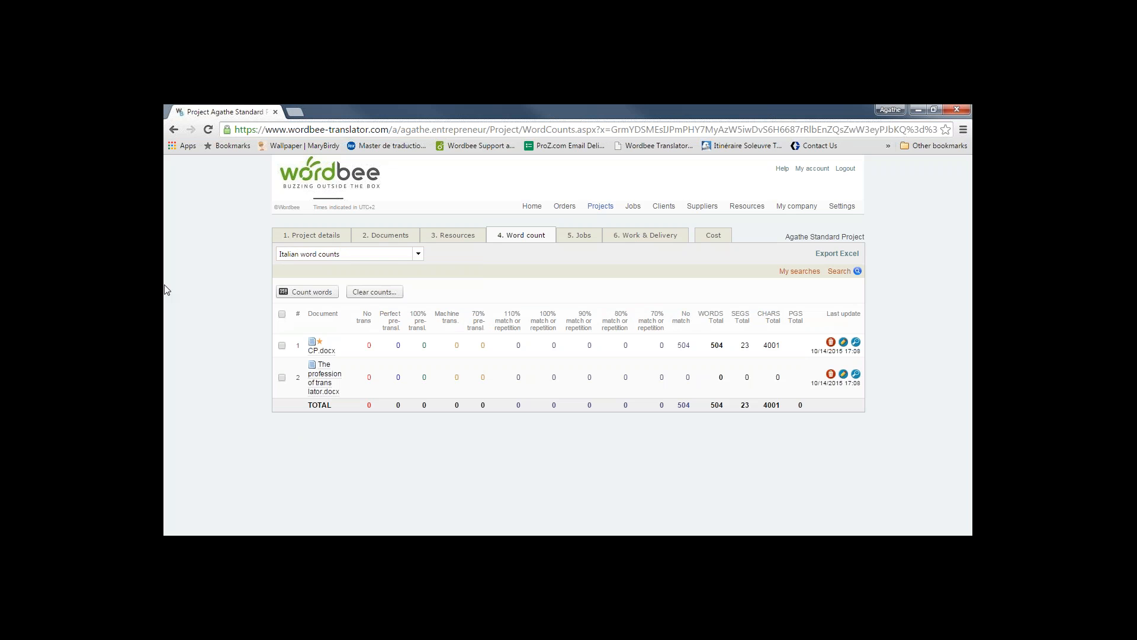
click(418, 255)
click(402, 269)
Create an English to Spanish Translation job covering both project documents, with the deadline 10/22/2015 00:00
click(581, 242)
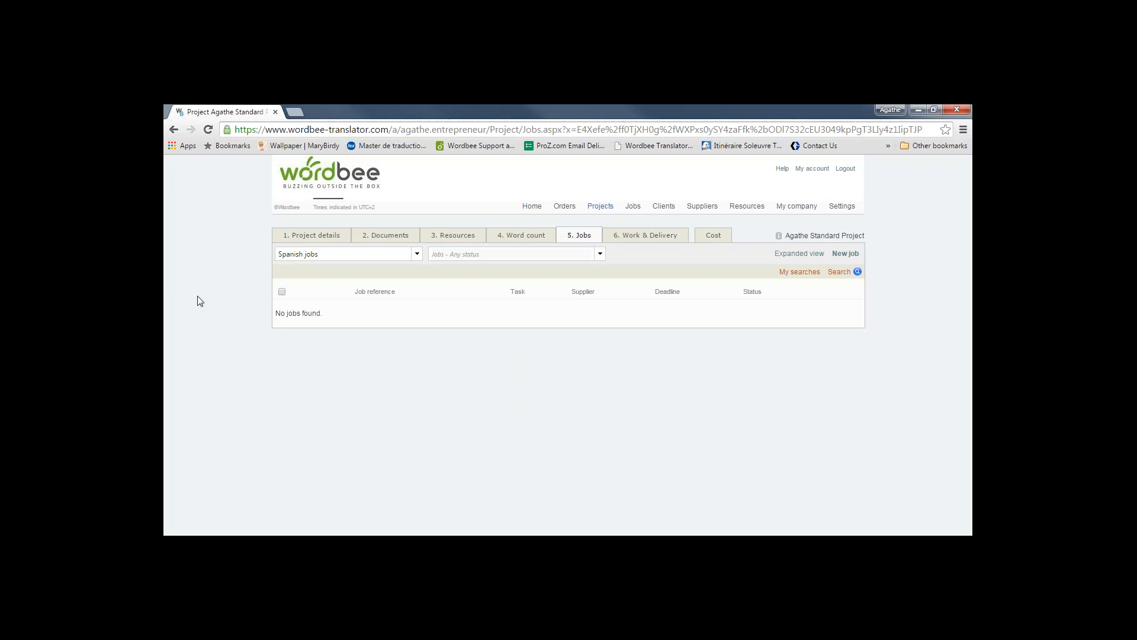
click(845, 254)
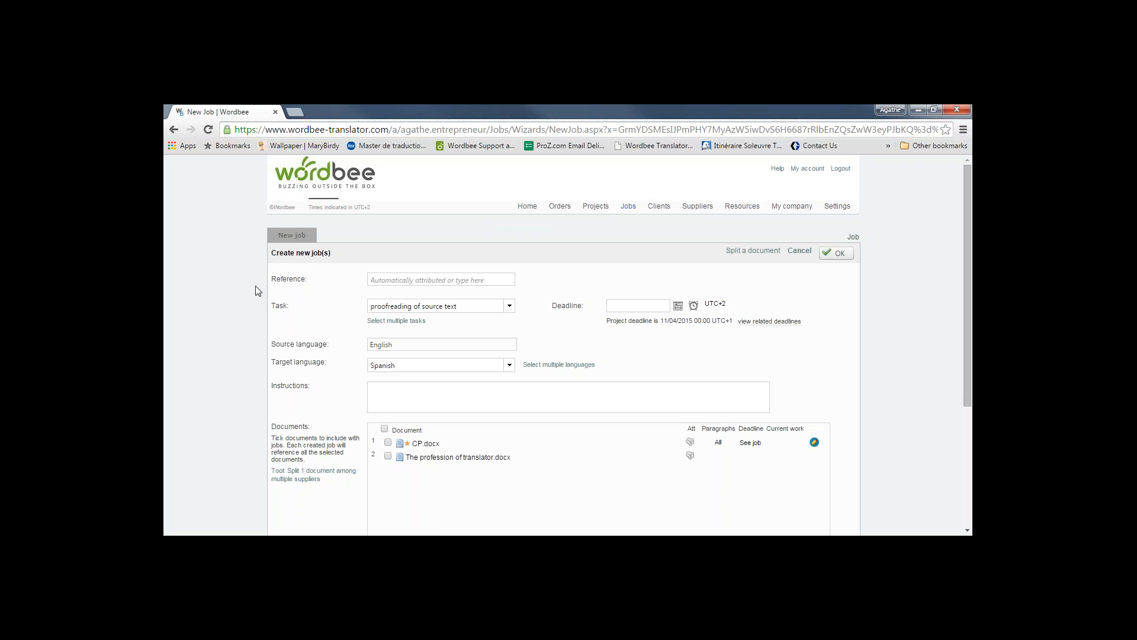
click(510, 306)
click(487, 331)
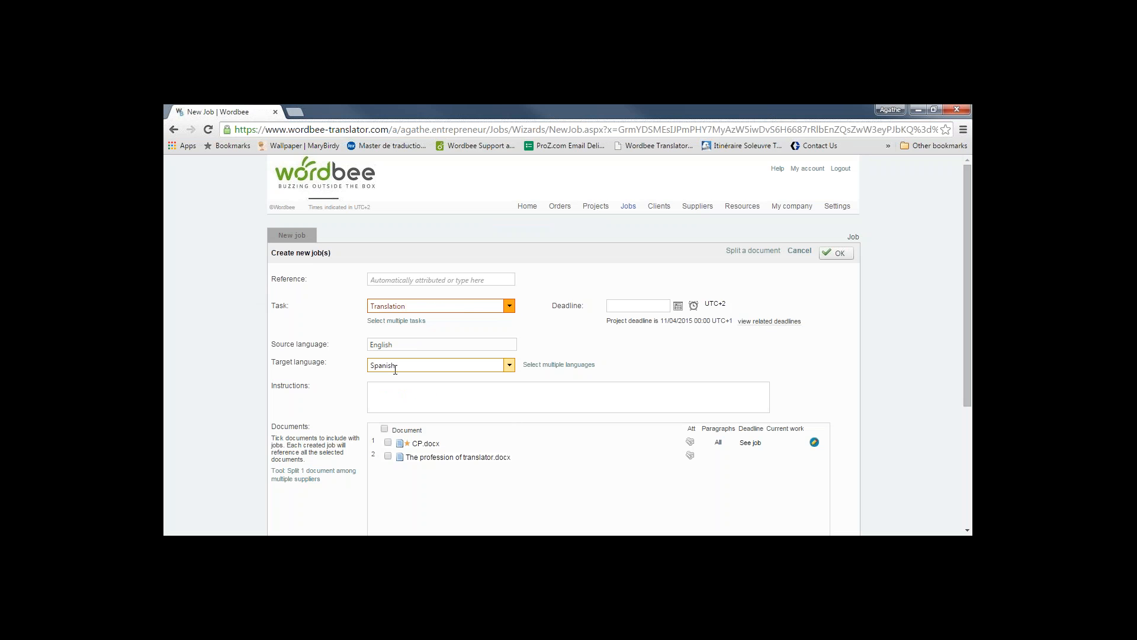
click(384, 429)
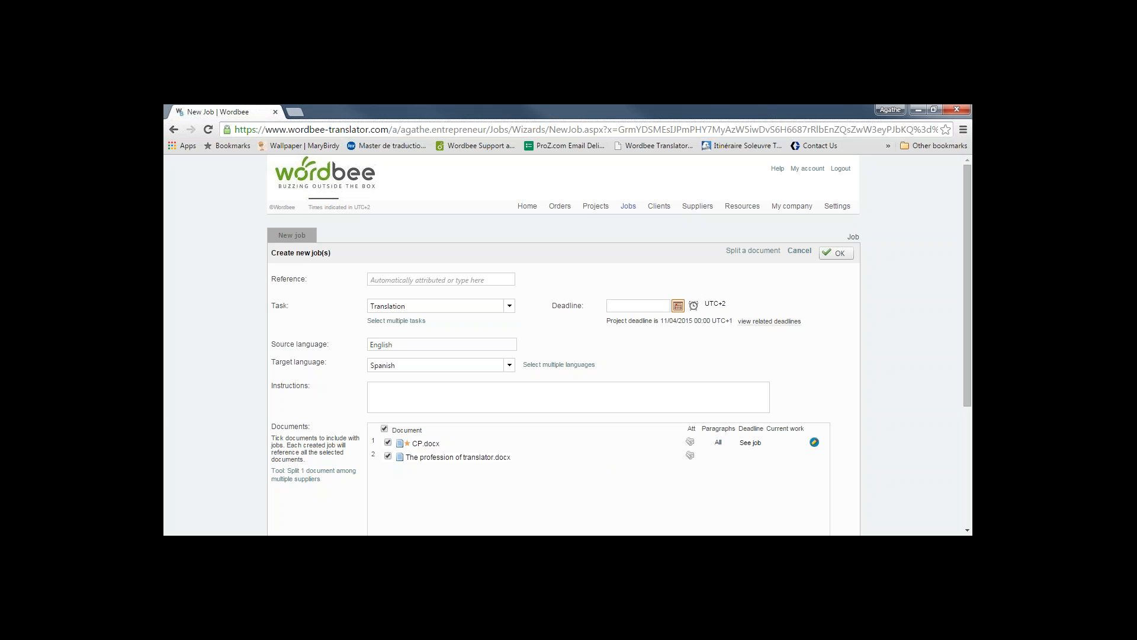
click(679, 306)
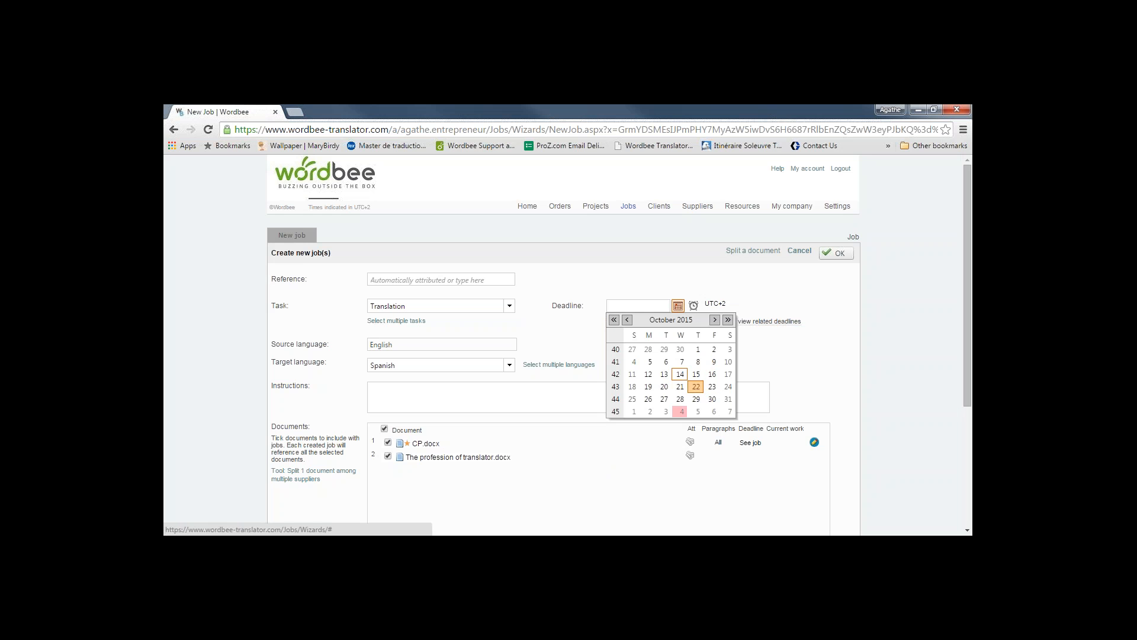
click(697, 387)
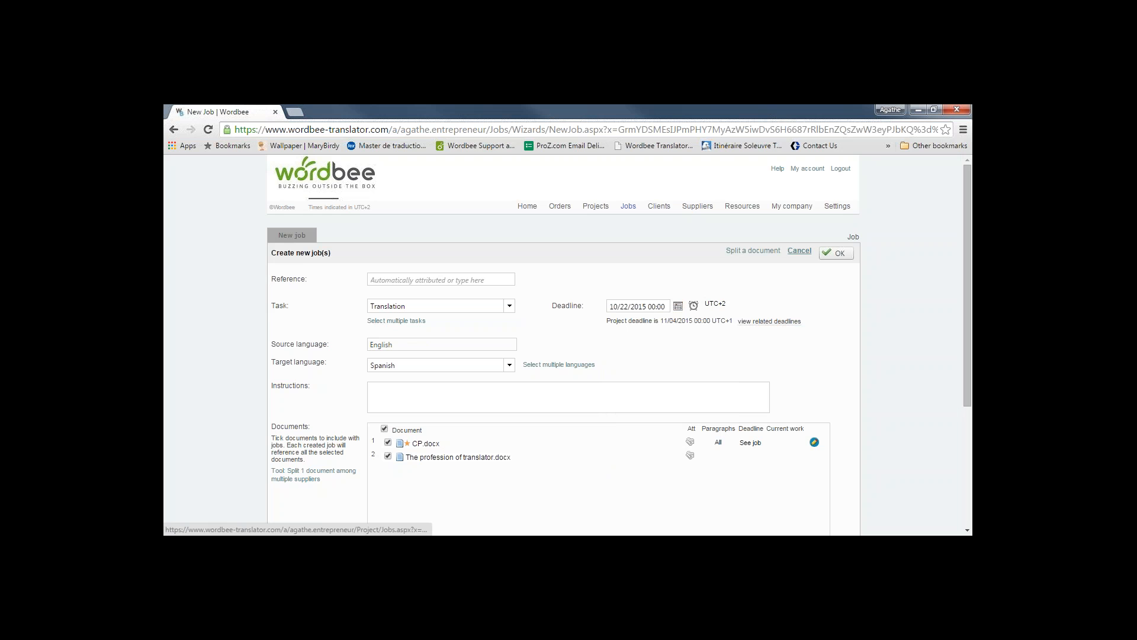
click(830, 259)
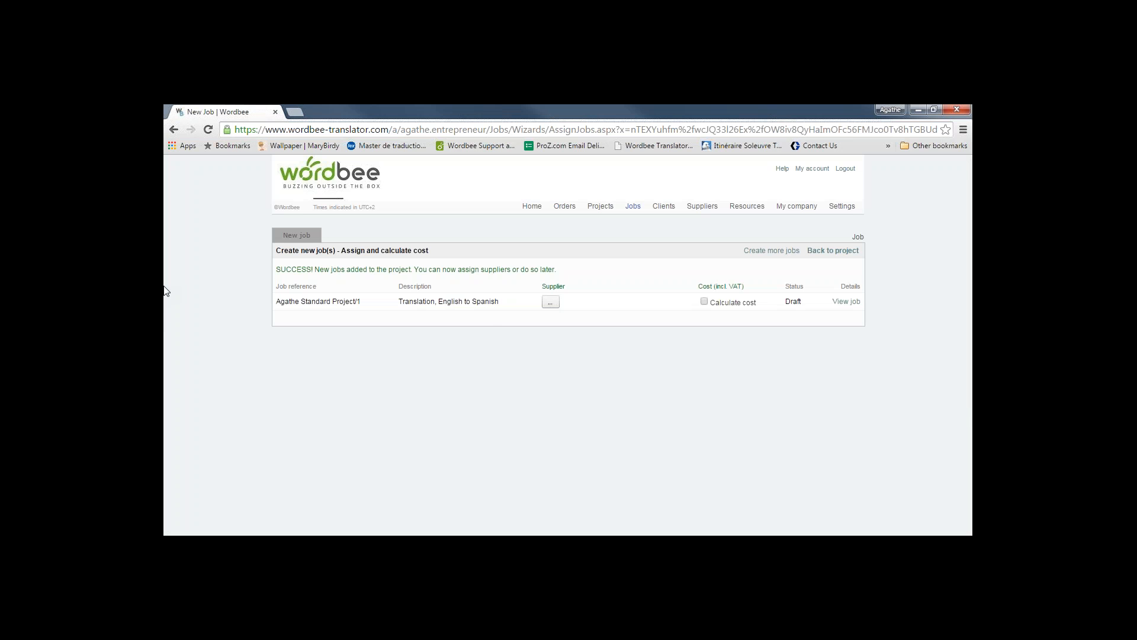
Assign the supplier priced at EUR 0.08 per word for Spanish to the job with cost calculation, and return to the project
click(549, 303)
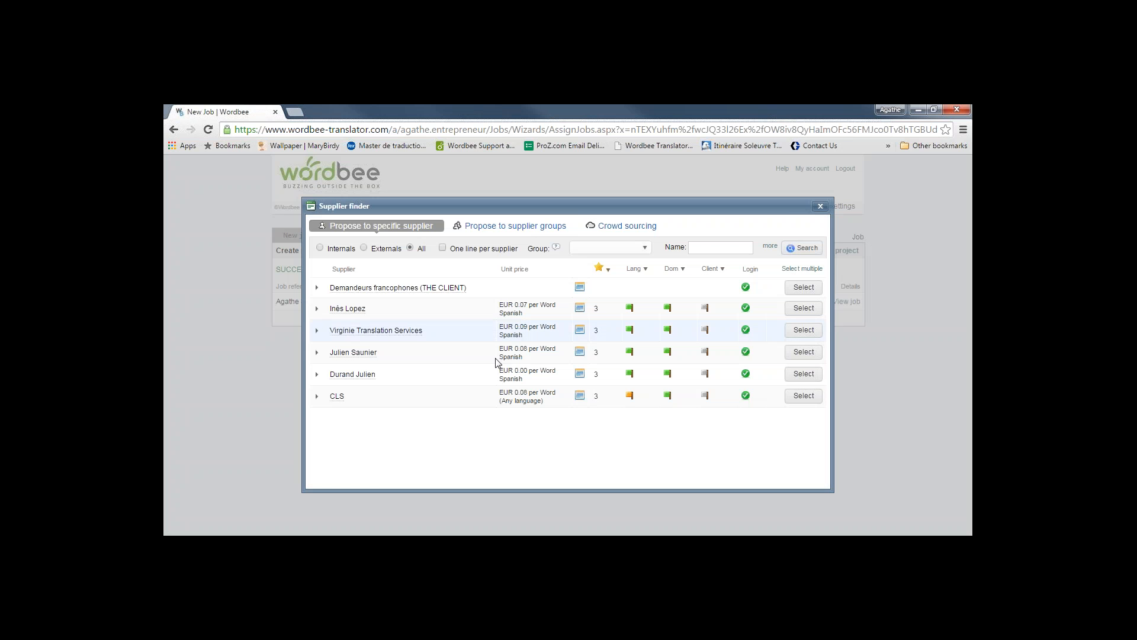
click(802, 351)
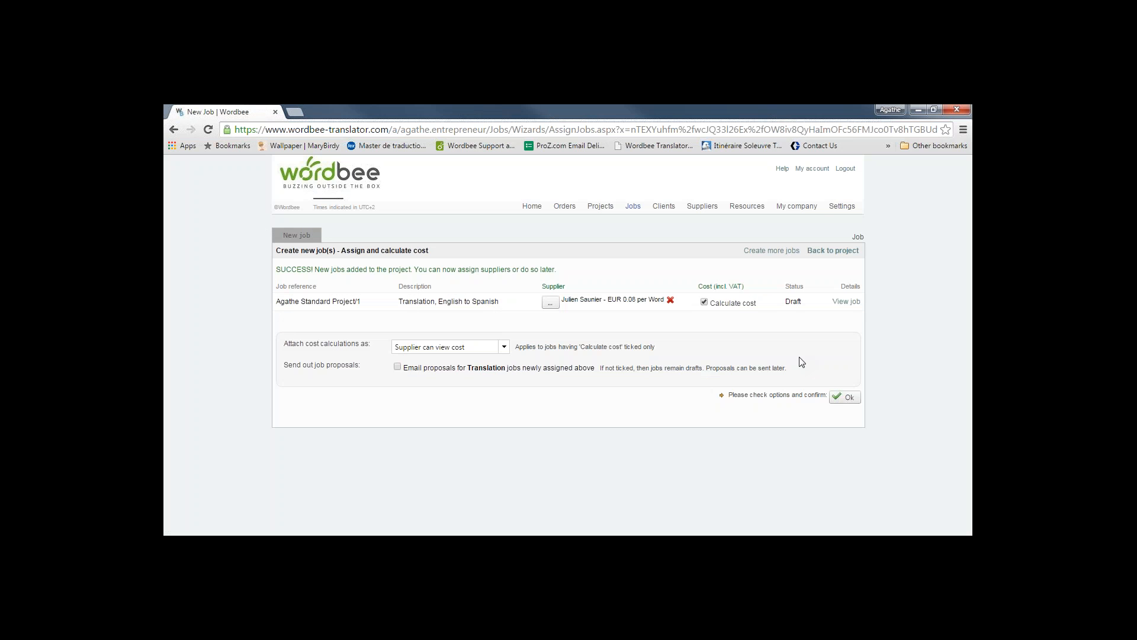
click(846, 396)
click(605, 204)
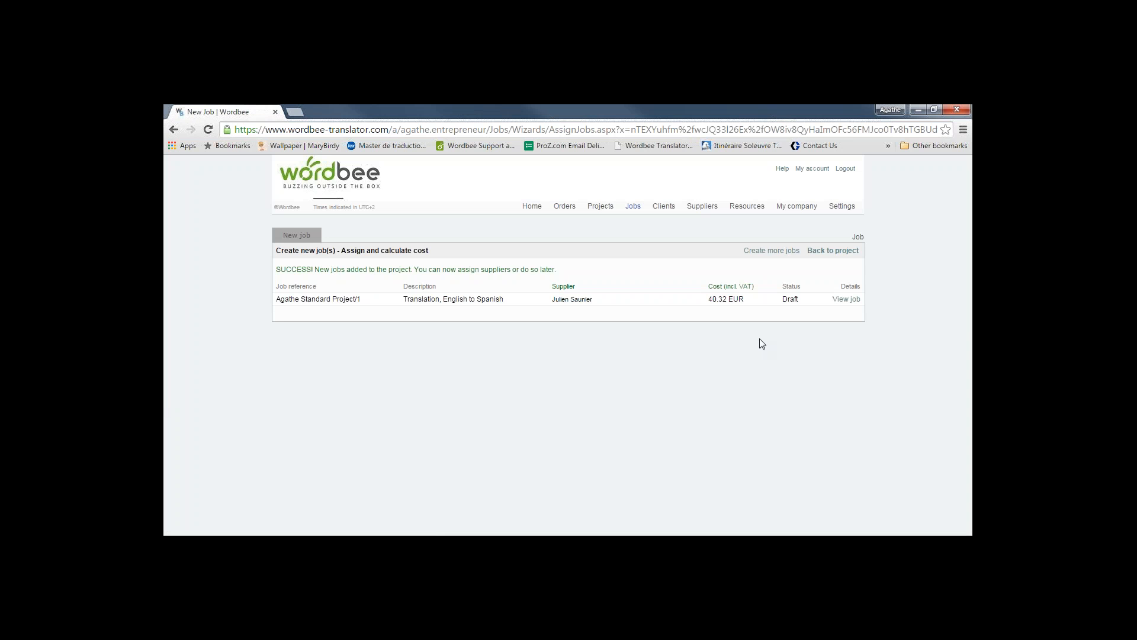
click(832, 251)
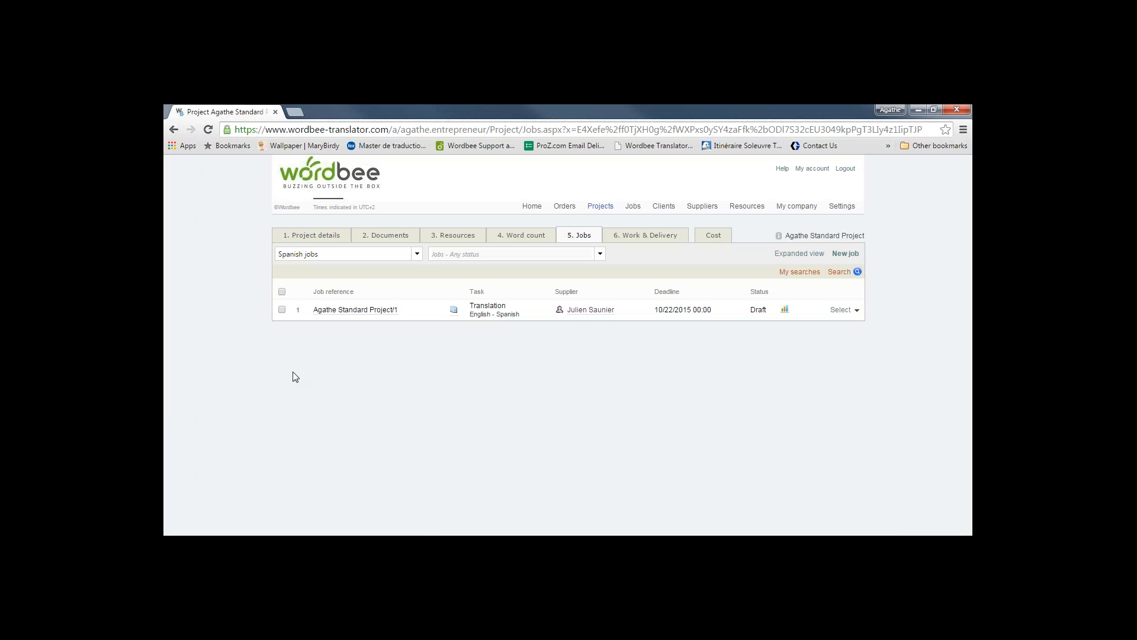
Check the Spanish documents against their job under Work & Delivery, and inspect the CP.docx translation in the editor
click(650, 245)
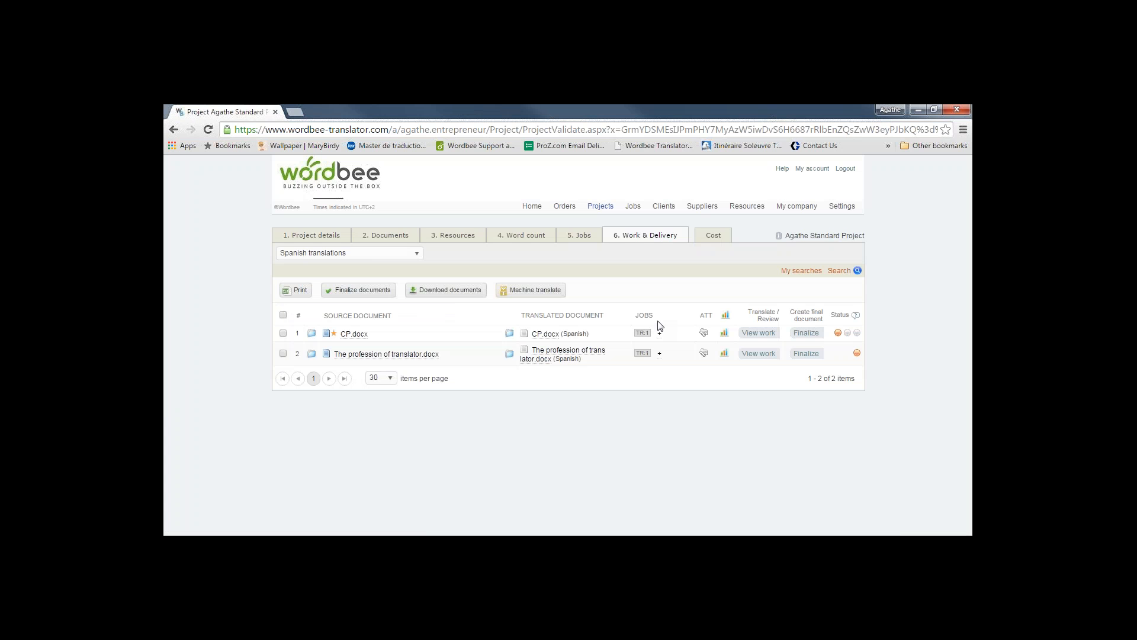
click(566, 239)
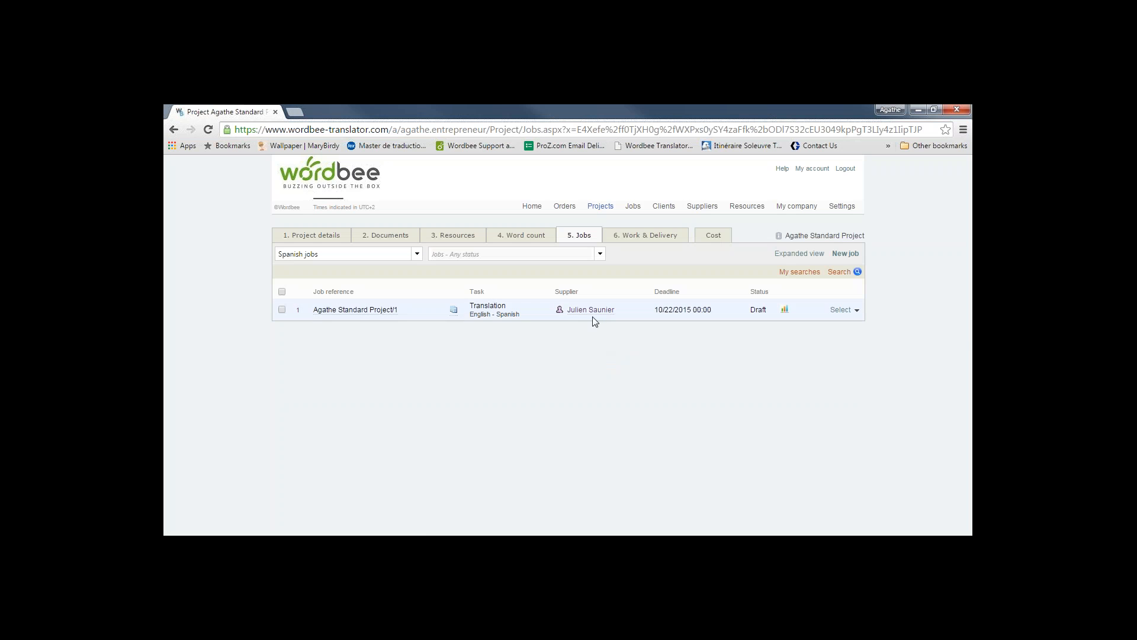
click(656, 240)
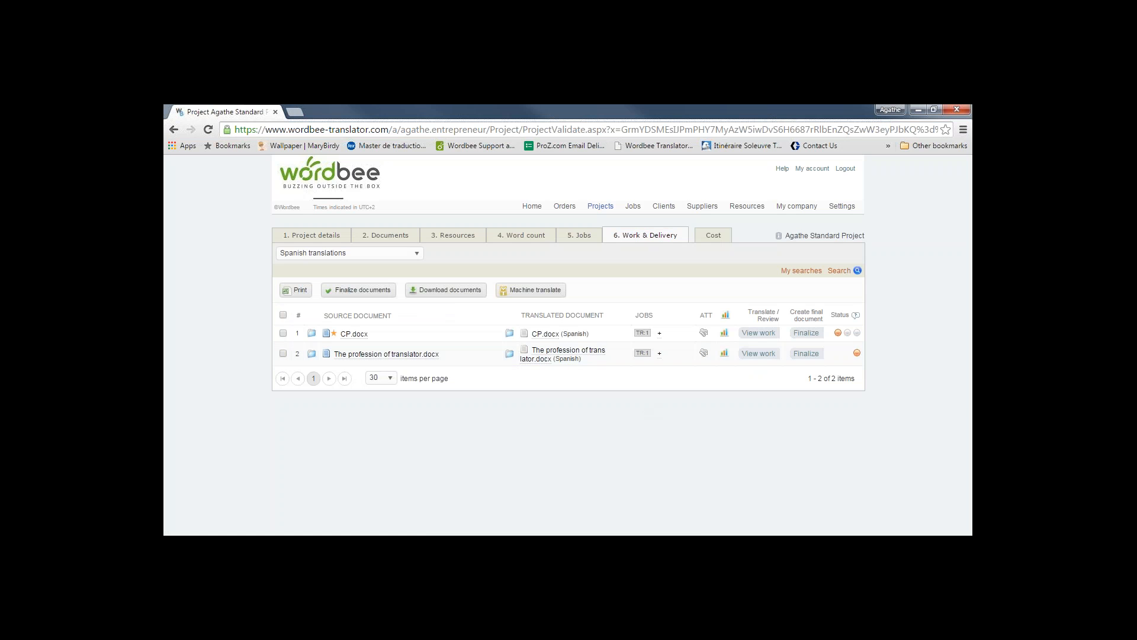
click(759, 333)
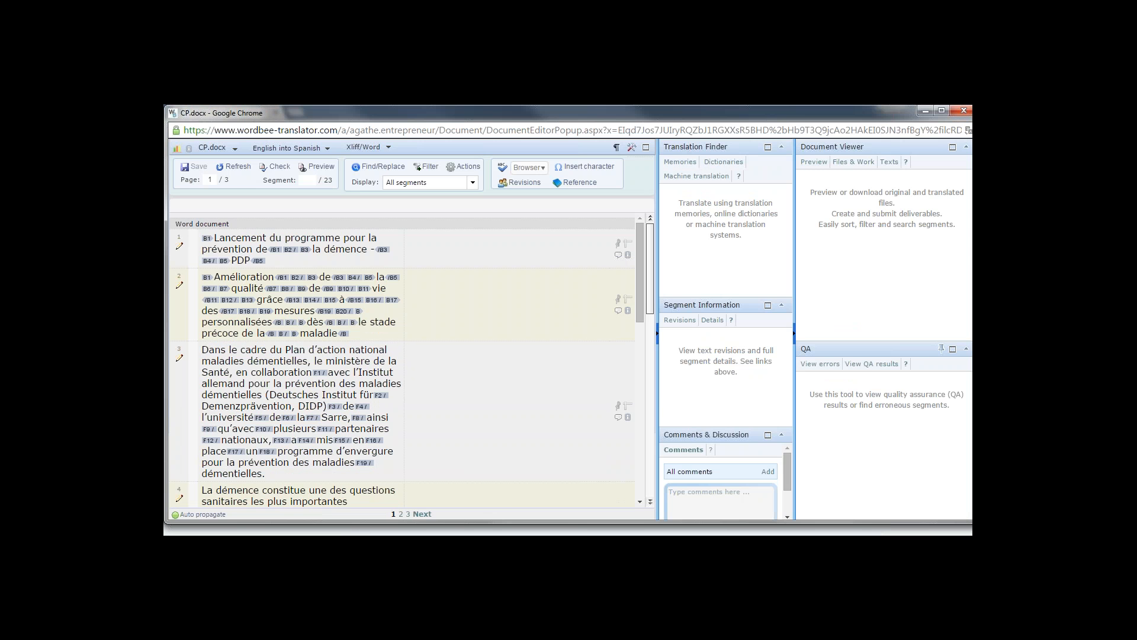
click(962, 112)
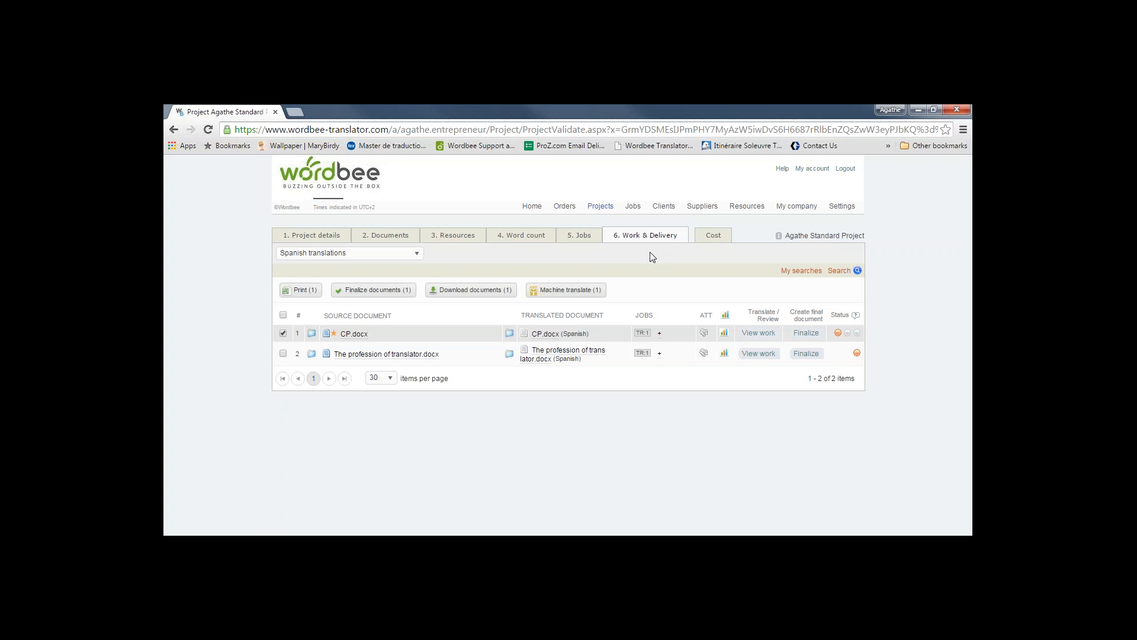
Create an English to Spanish Interpretation job in the project with the deadline 10/21/2015 00:00
click(585, 241)
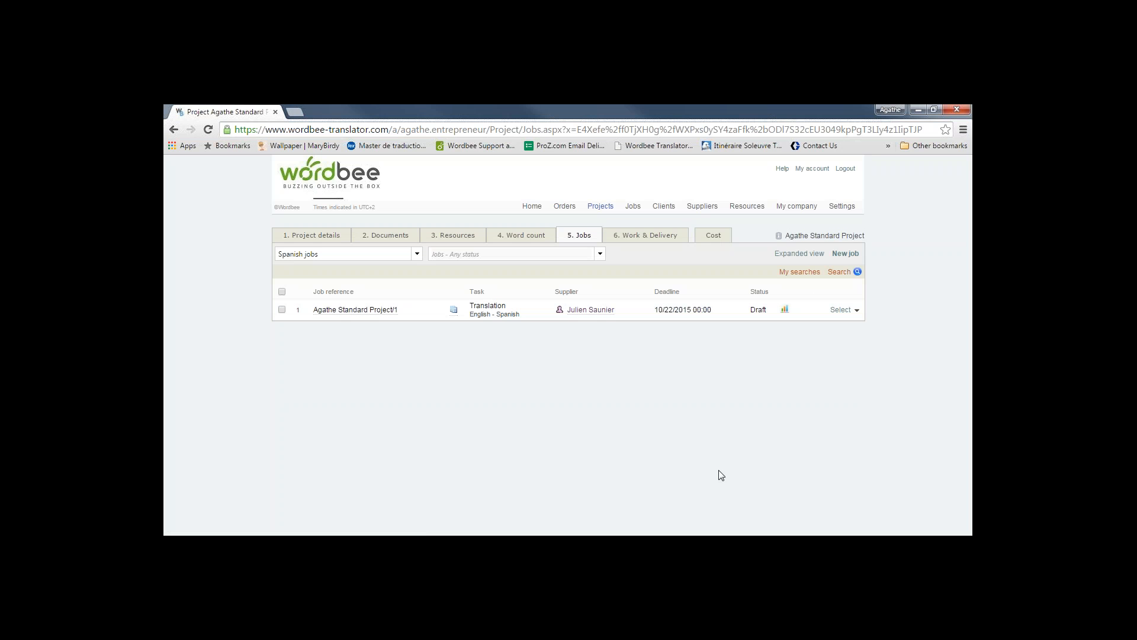
click(846, 253)
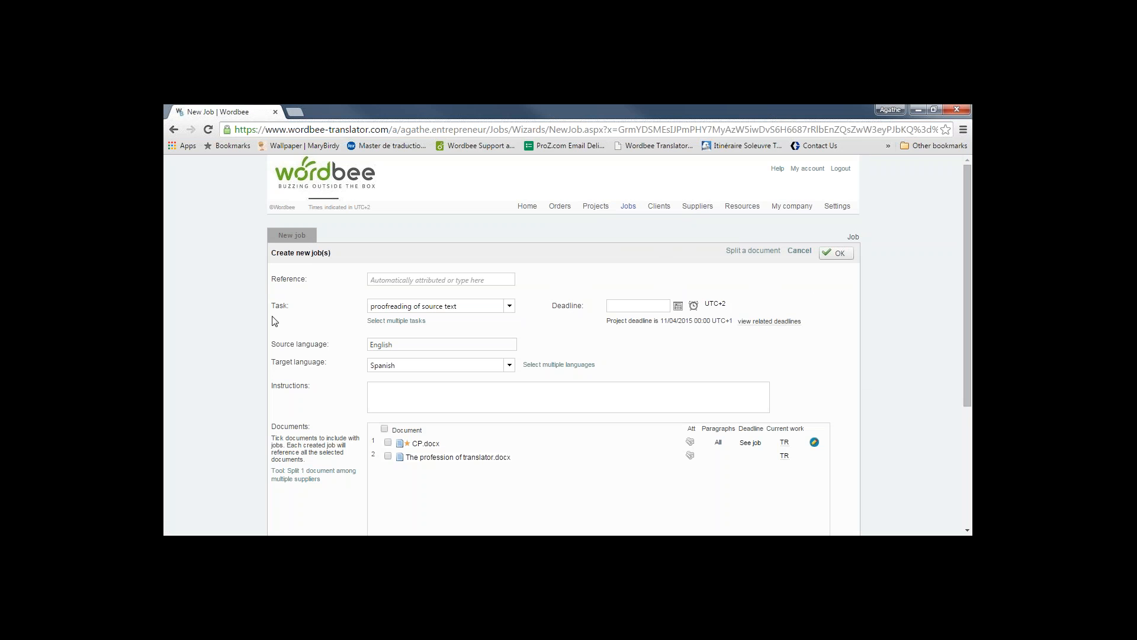
click(509, 306)
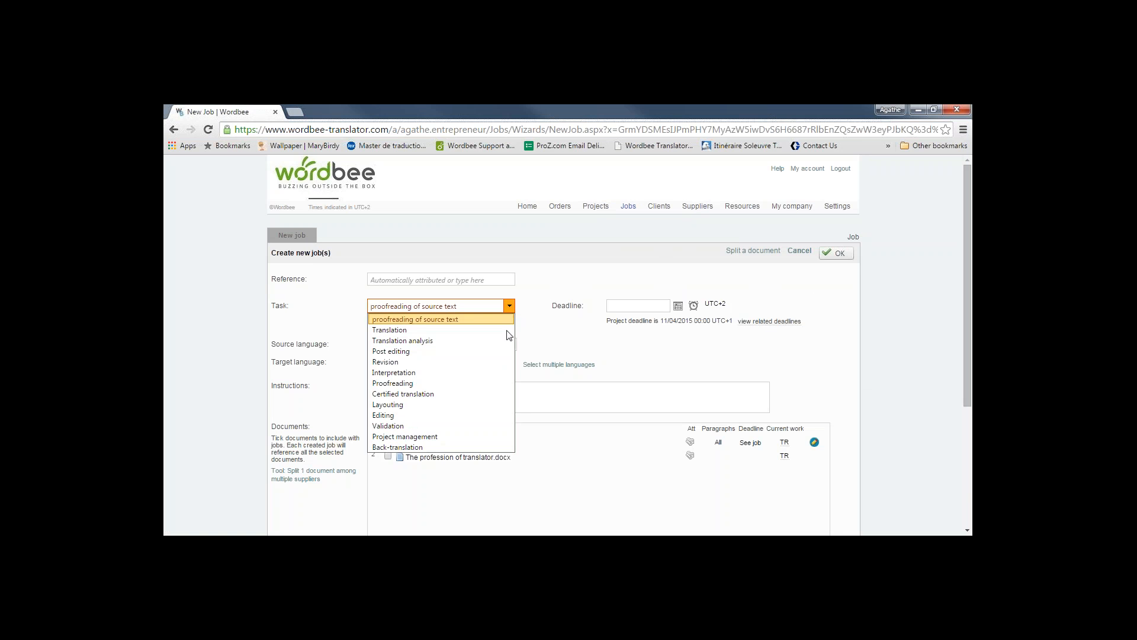
click(508, 372)
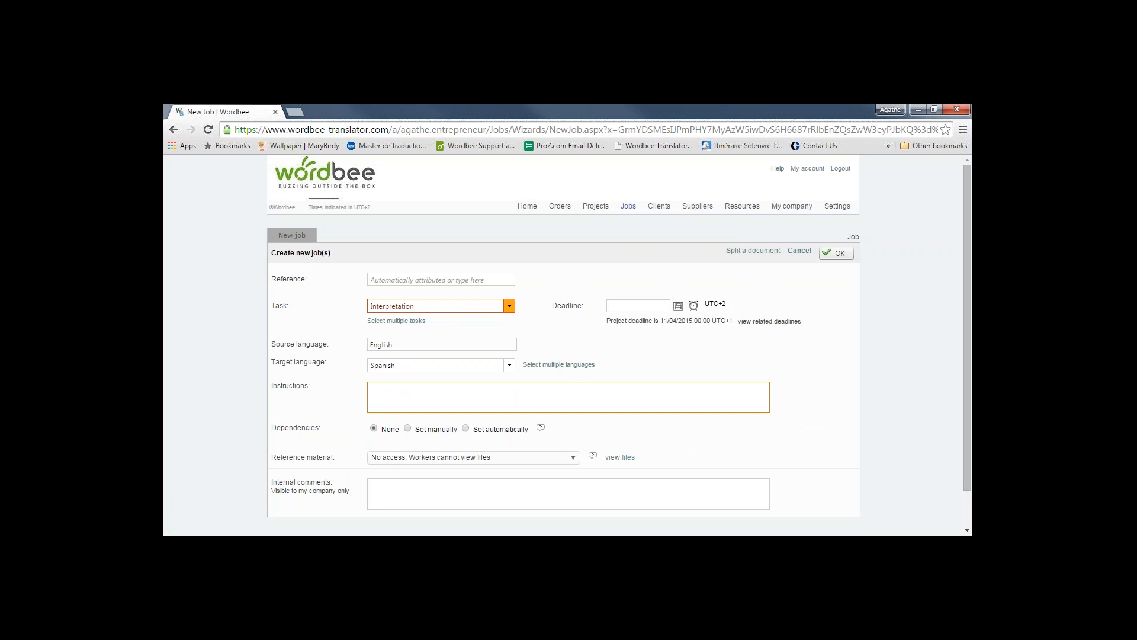
click(398, 398)
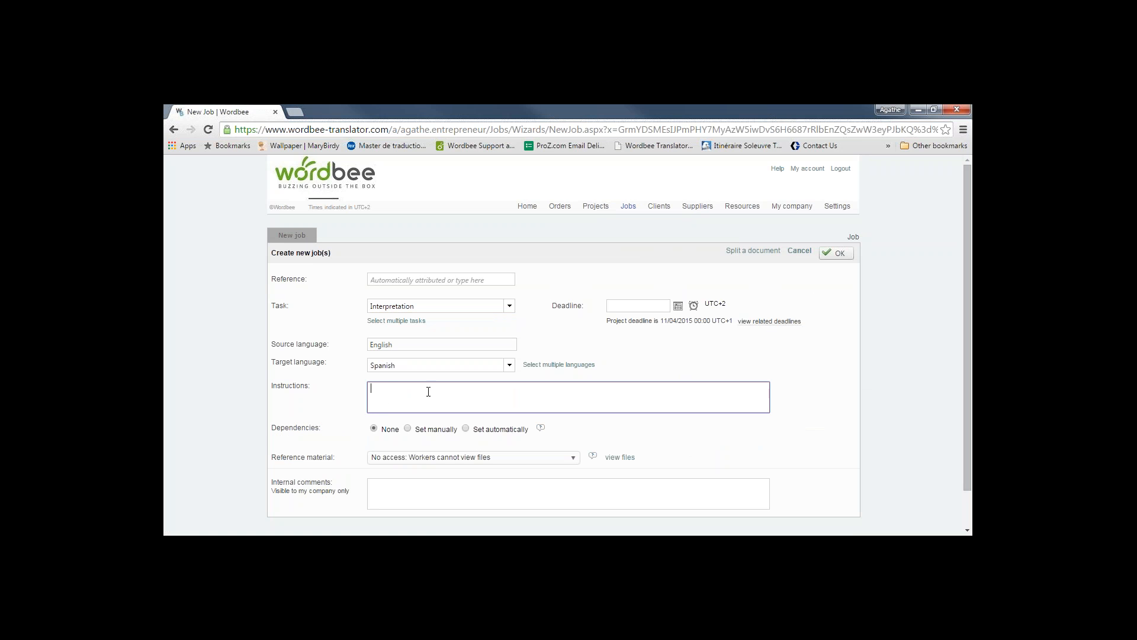
click(677, 305)
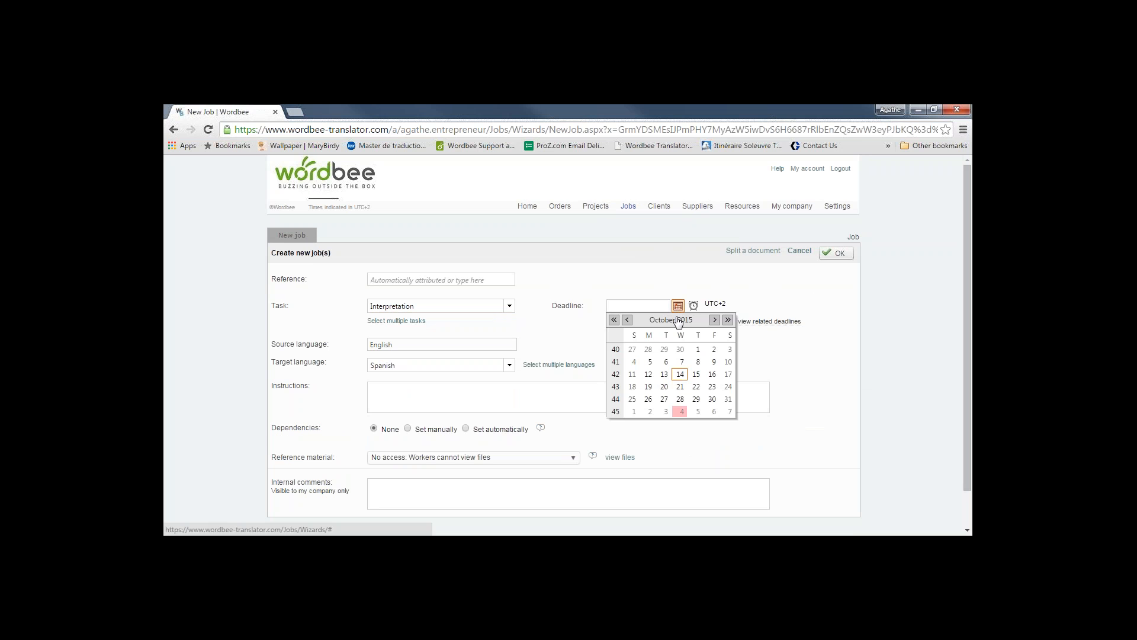
click(681, 389)
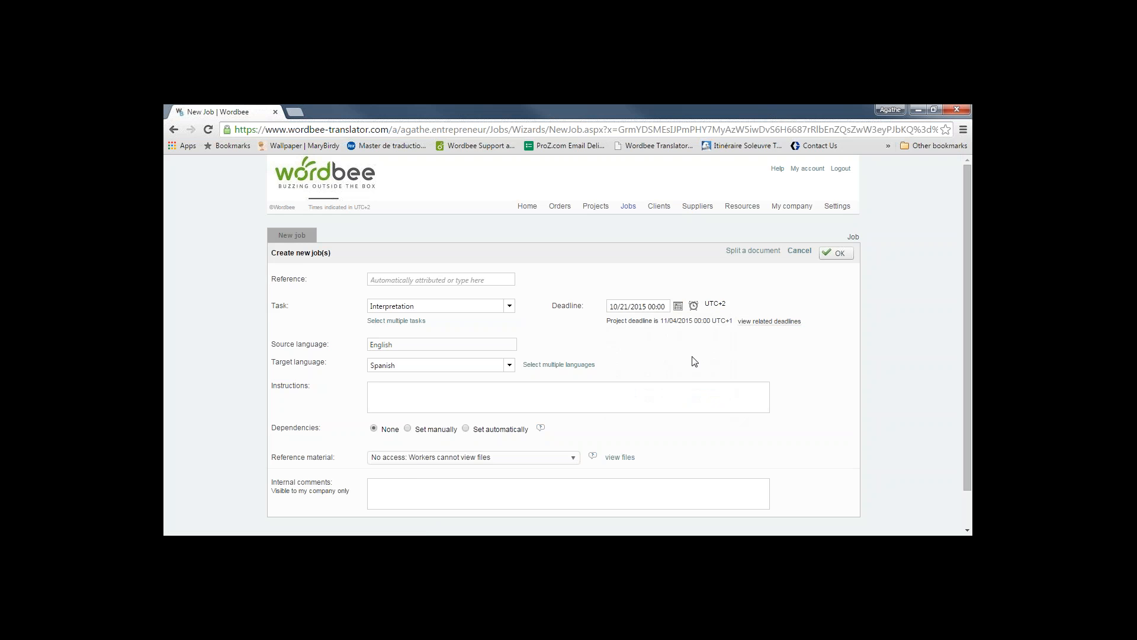
click(837, 253)
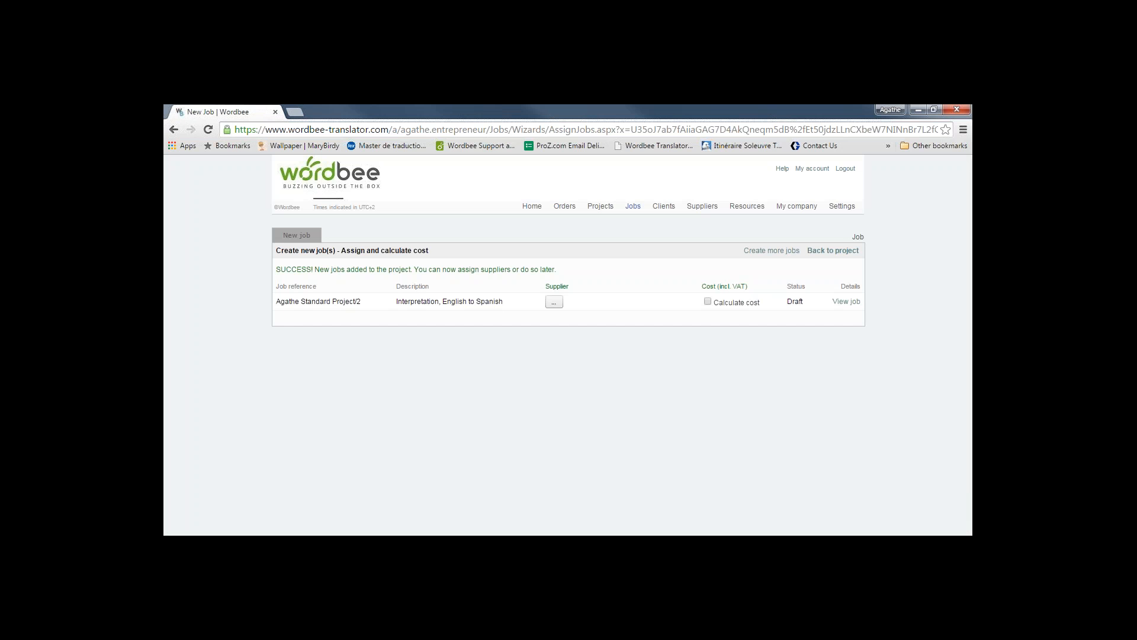
Assign the supplier priced at EUR 0.00 per word for Spanish to the Interpretation job with cost calculation, and return to the project
click(553, 302)
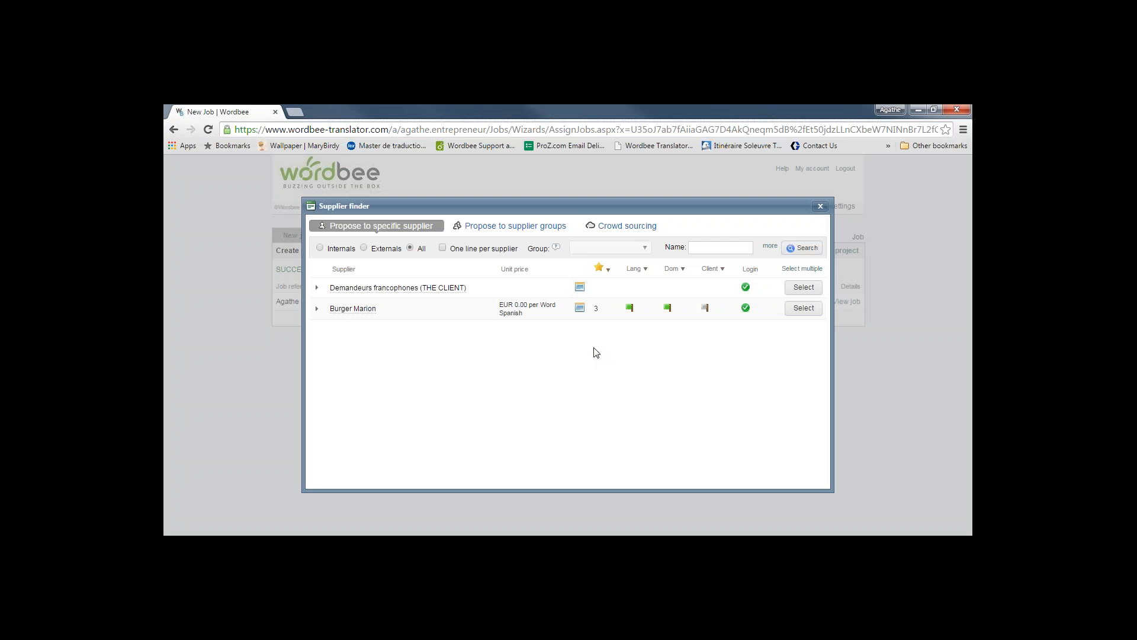
click(803, 307)
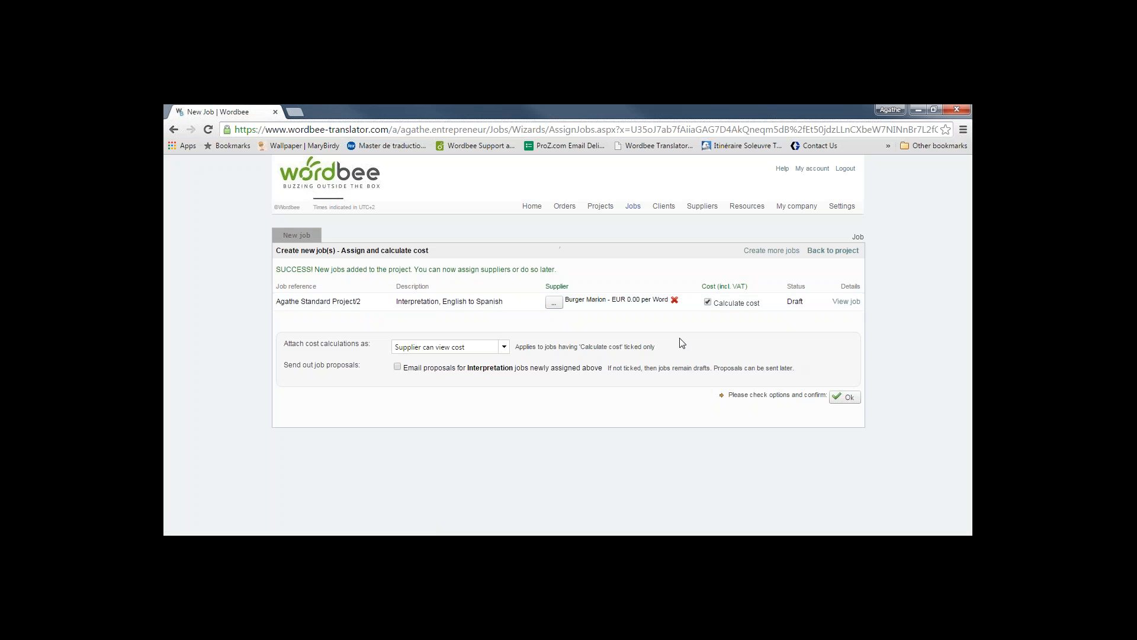
click(847, 397)
click(605, 204)
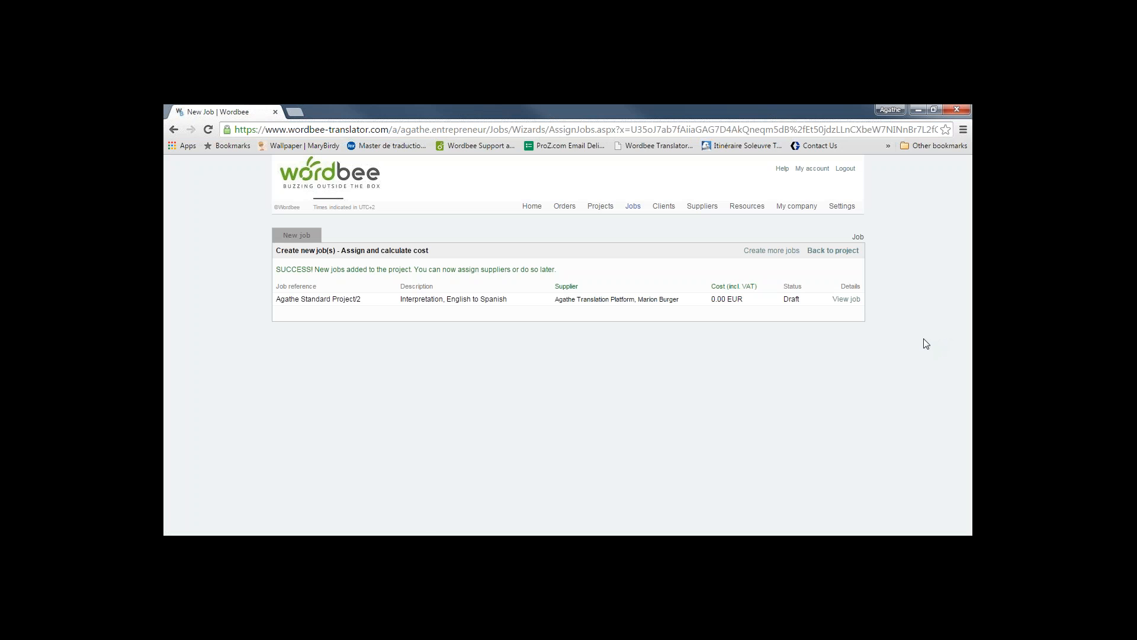
click(847, 251)
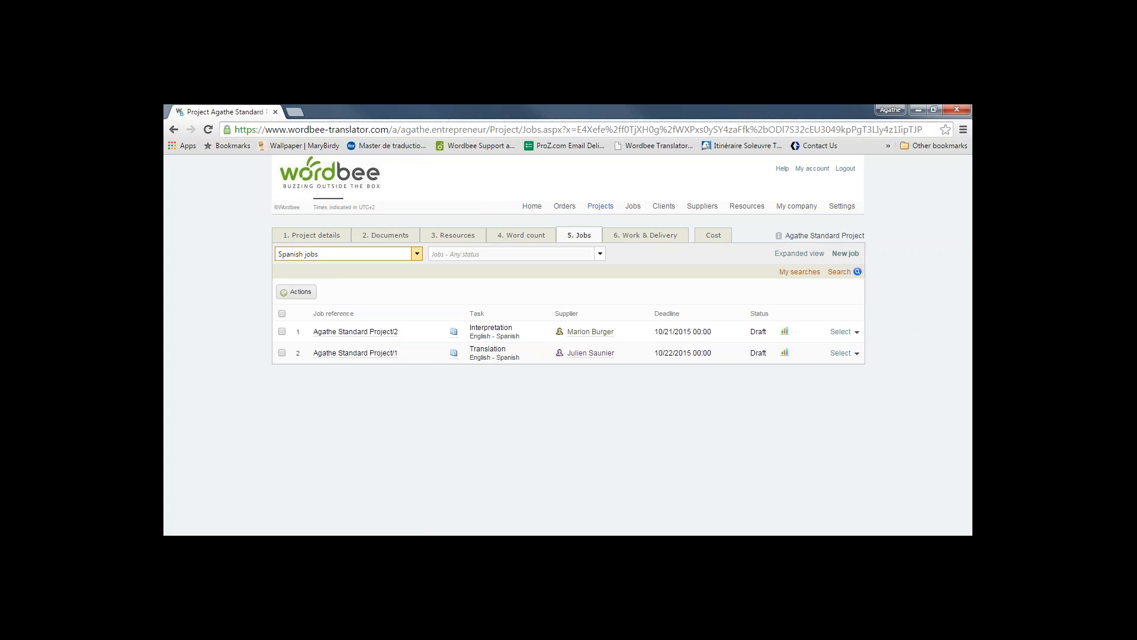
Upload the file trade 2.htm to the project's English source documents
click(380, 236)
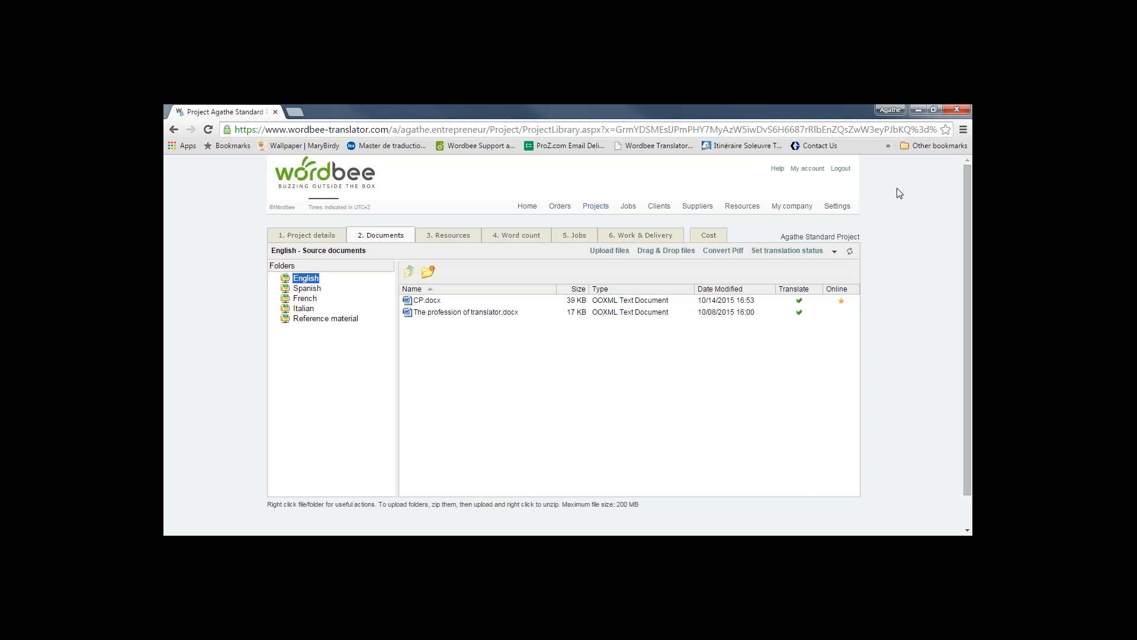
click(667, 251)
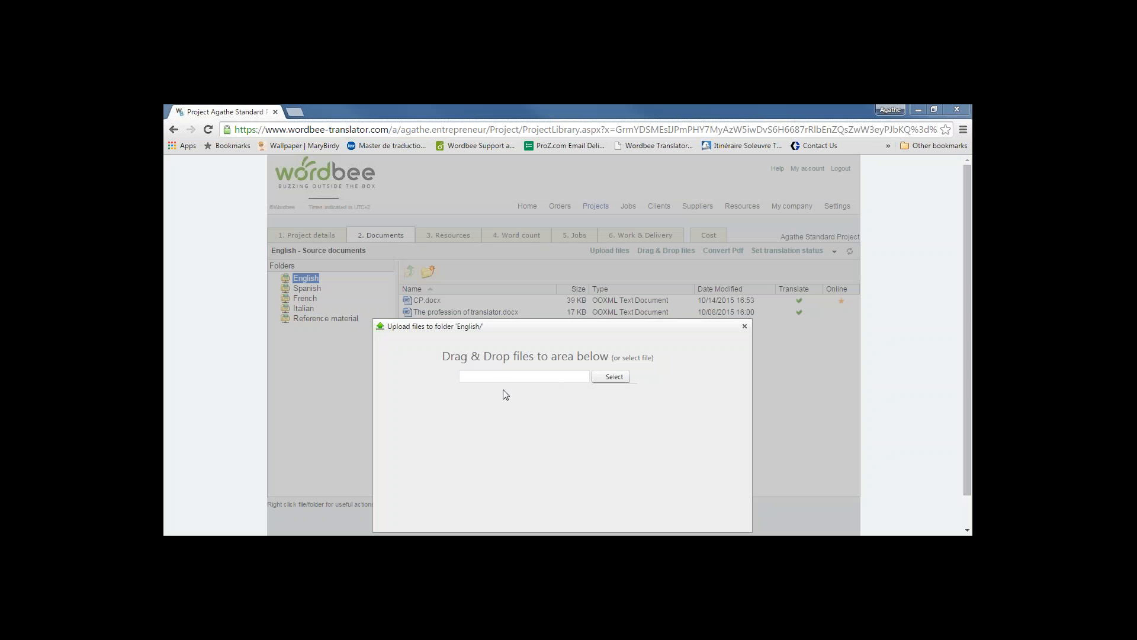
drag(947, 376, 498, 406)
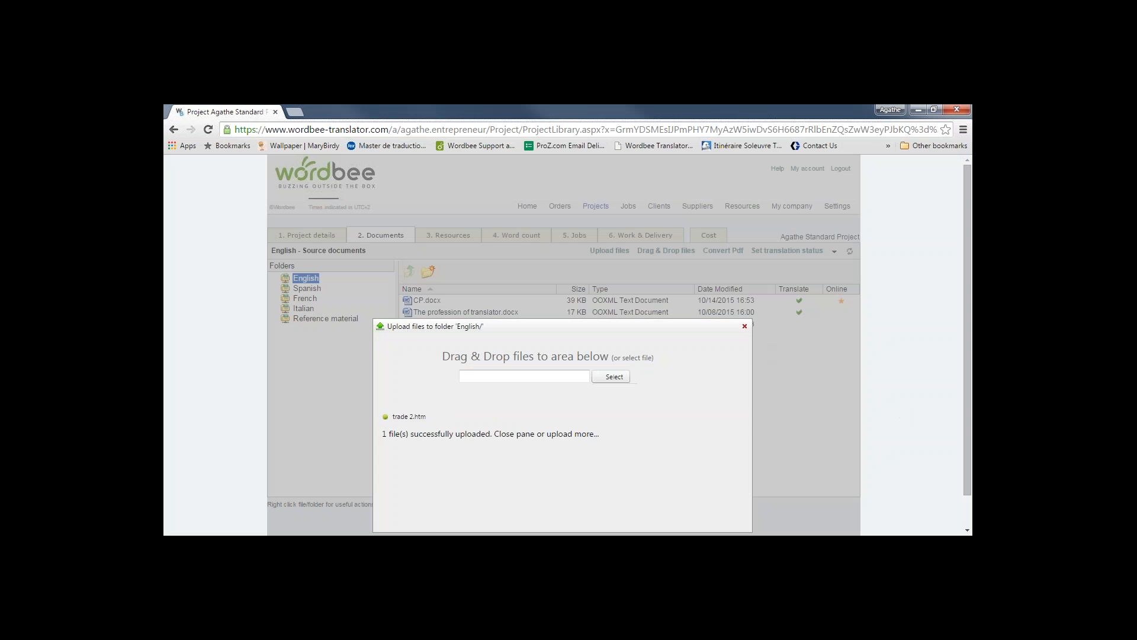
click(745, 325)
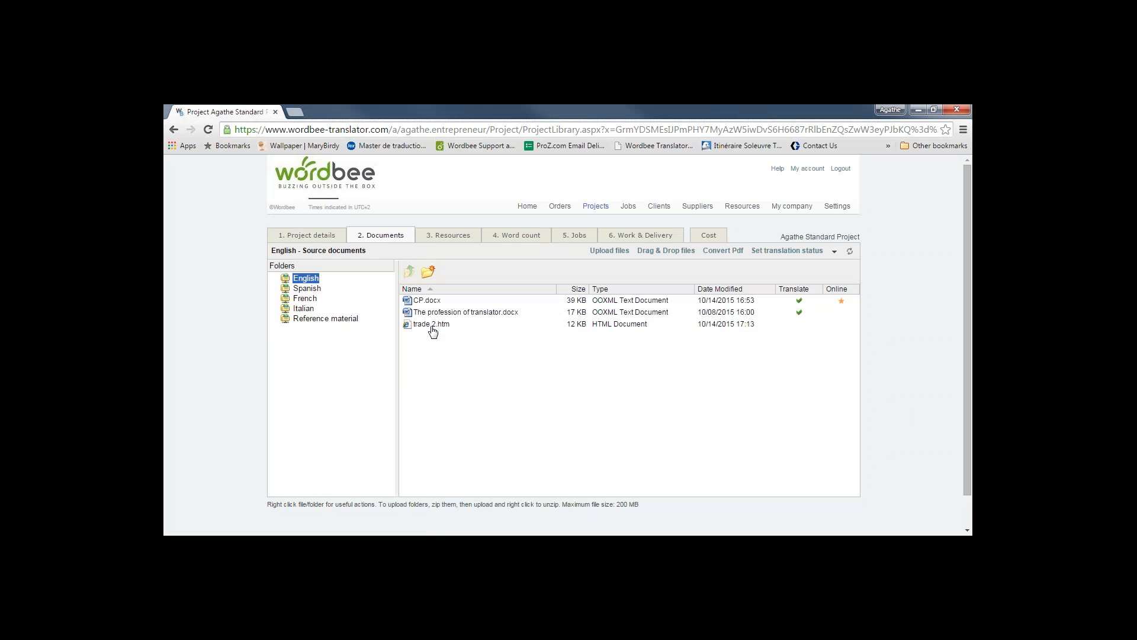
Mark trade 2.htm for offline translation and confirm the document preparation
right_click(439, 329)
mouse_move(510, 335)
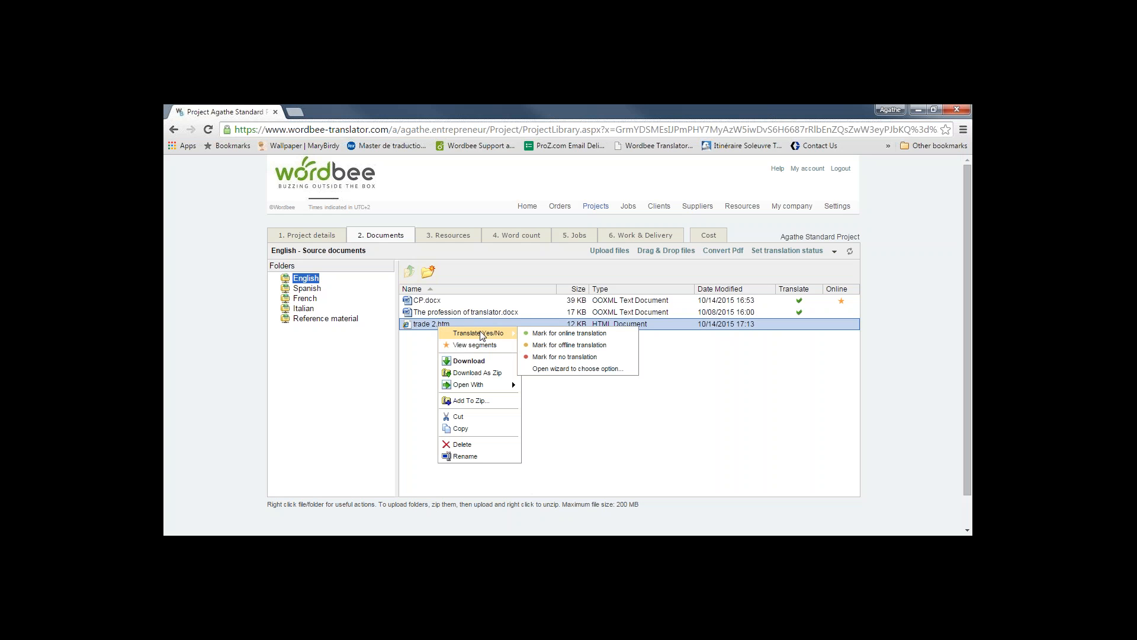
click(555, 347)
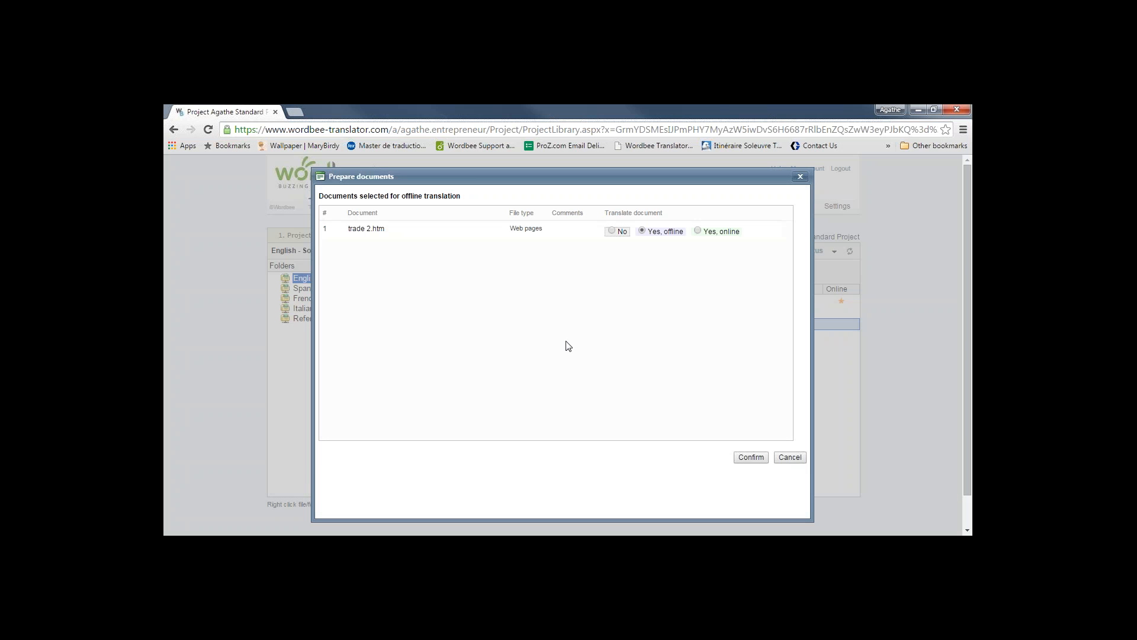
click(763, 460)
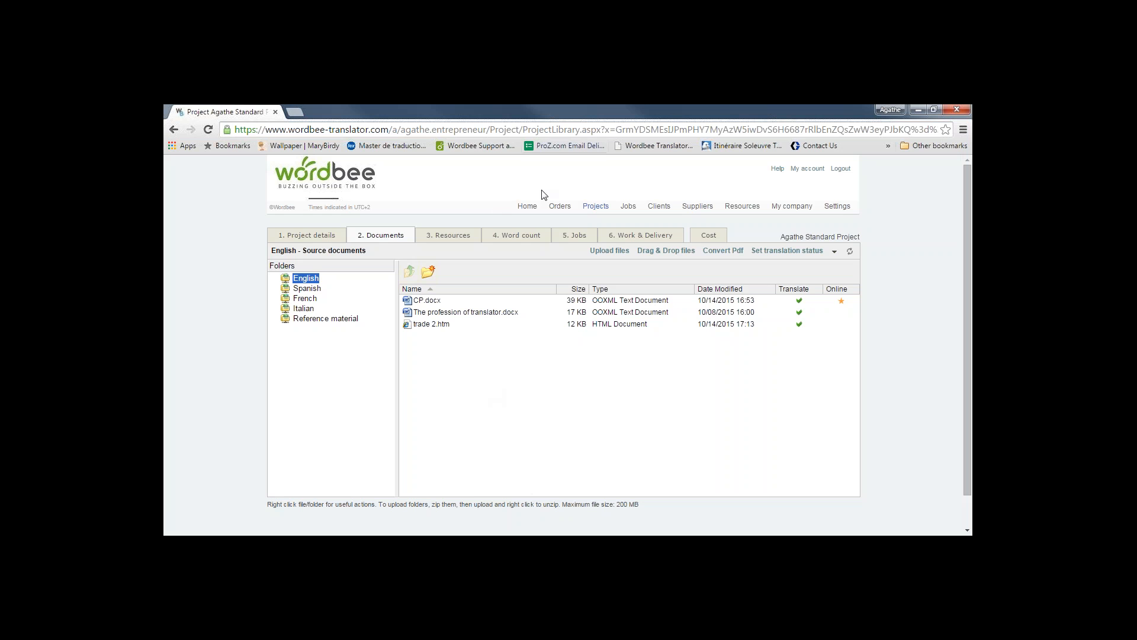
Open the Codyt project due 10/27/2015 for editing and add Spanish to its languages
click(596, 206)
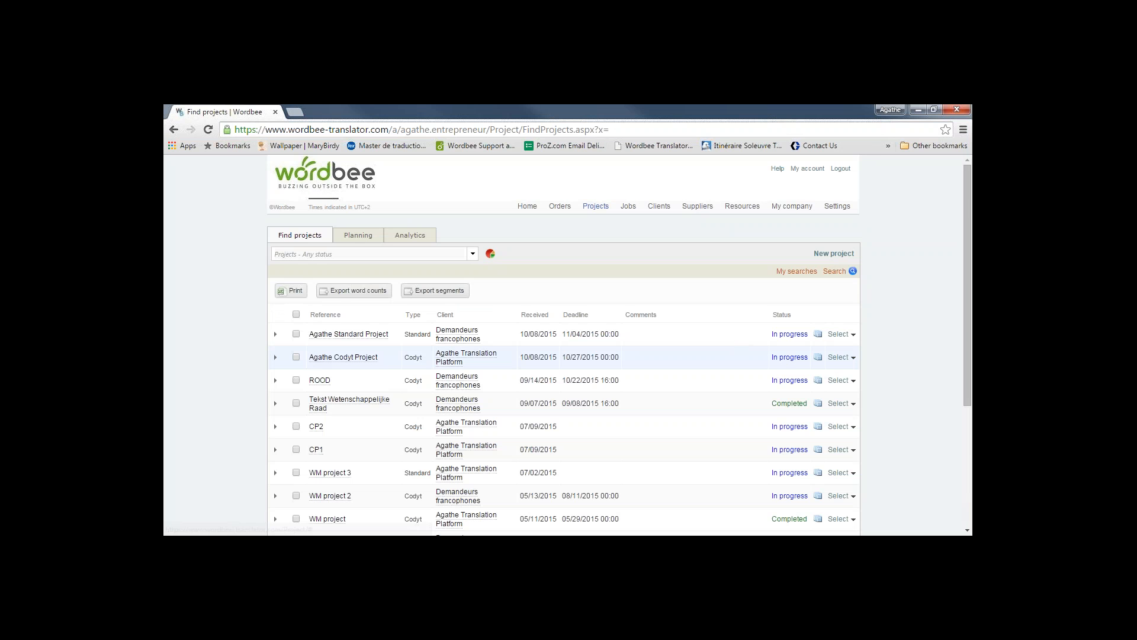
click(858, 358)
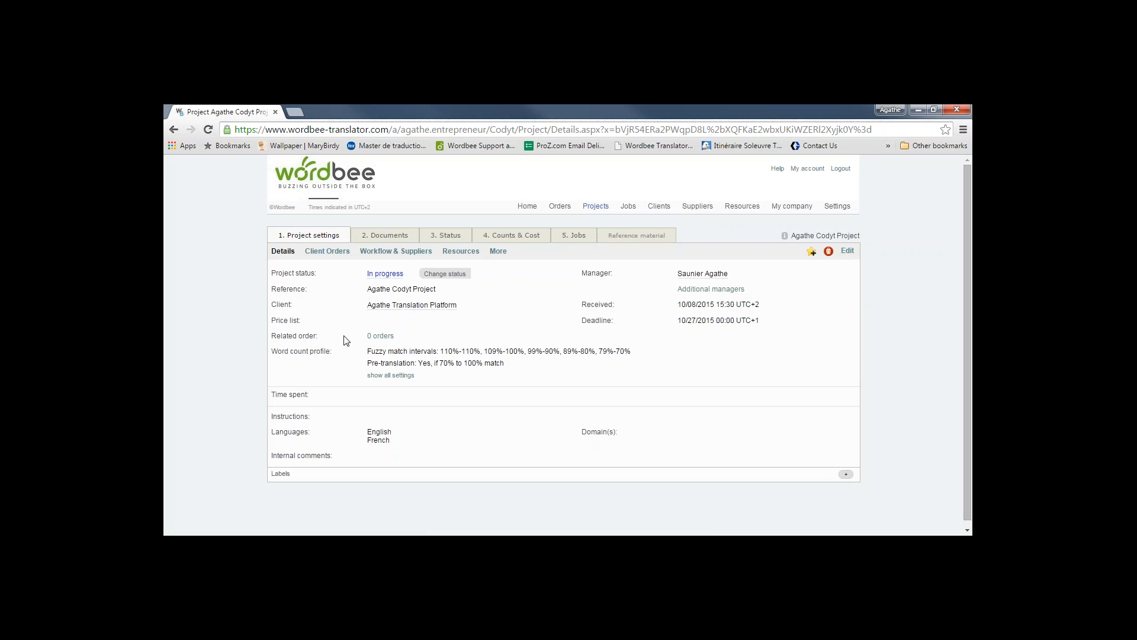
click(848, 252)
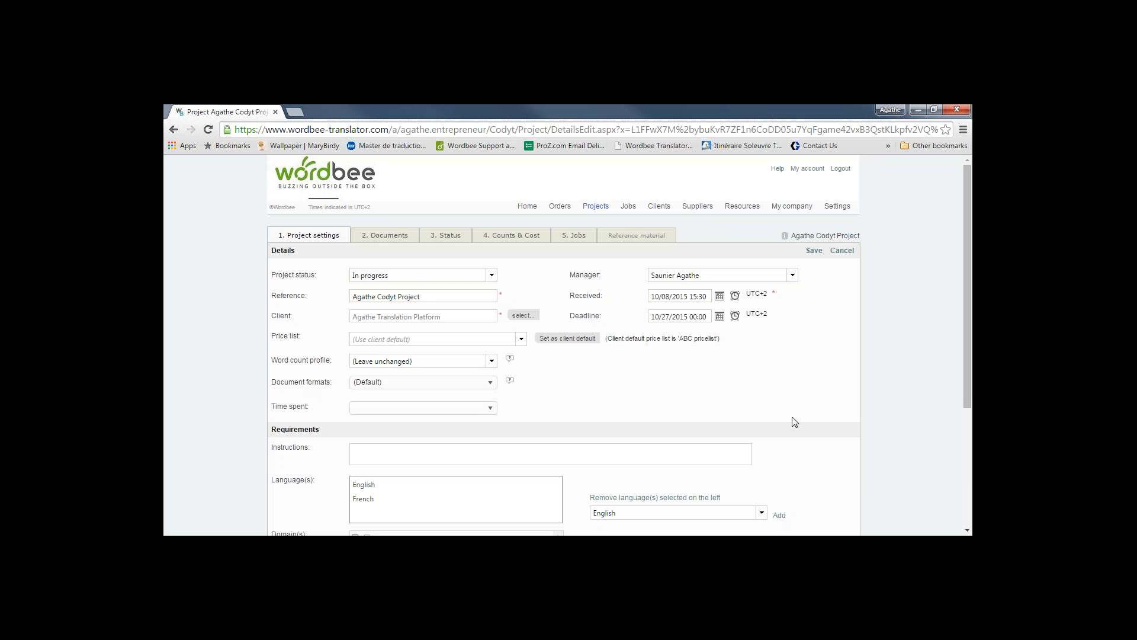
drag(962, 374, 969, 438)
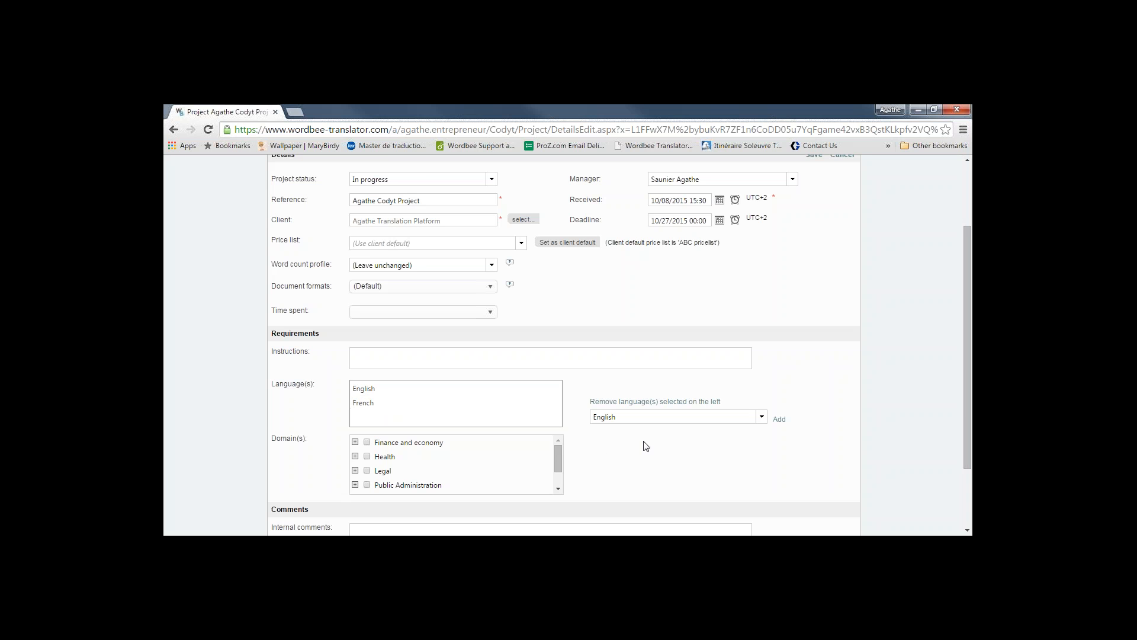
click(616, 416)
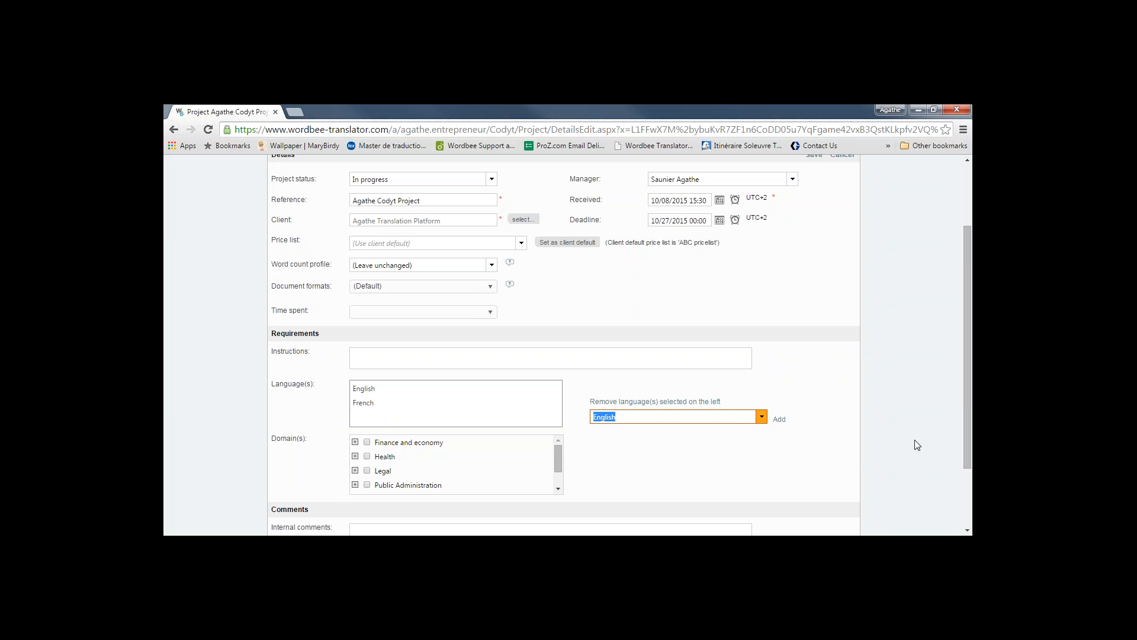
text(Spni)
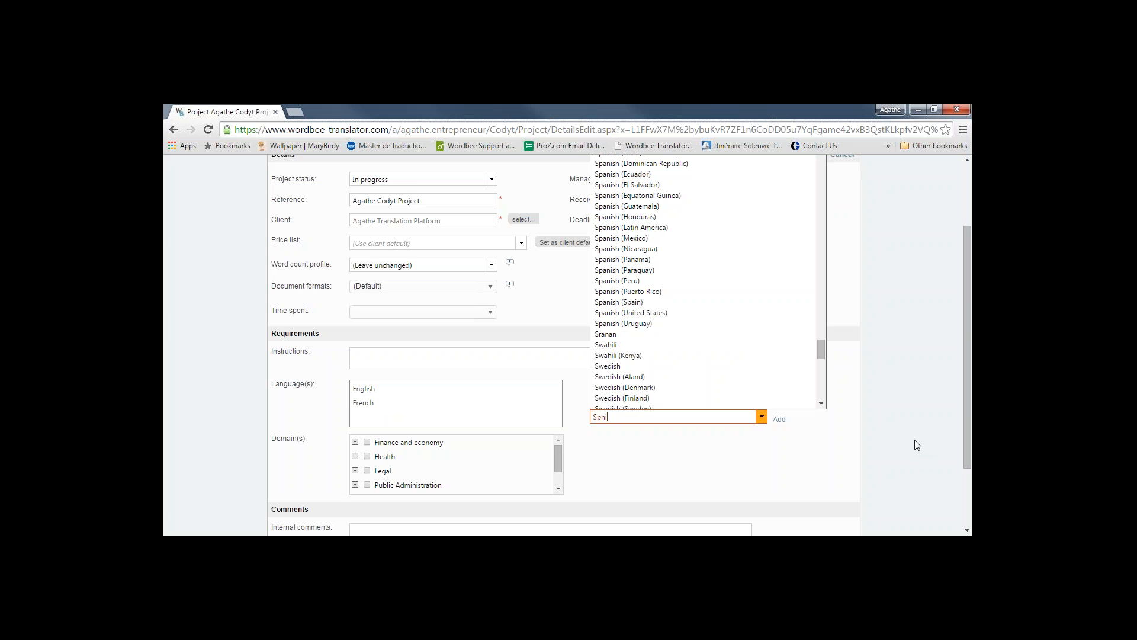
key(BackSpace)
key(BackSpace)
text(an)
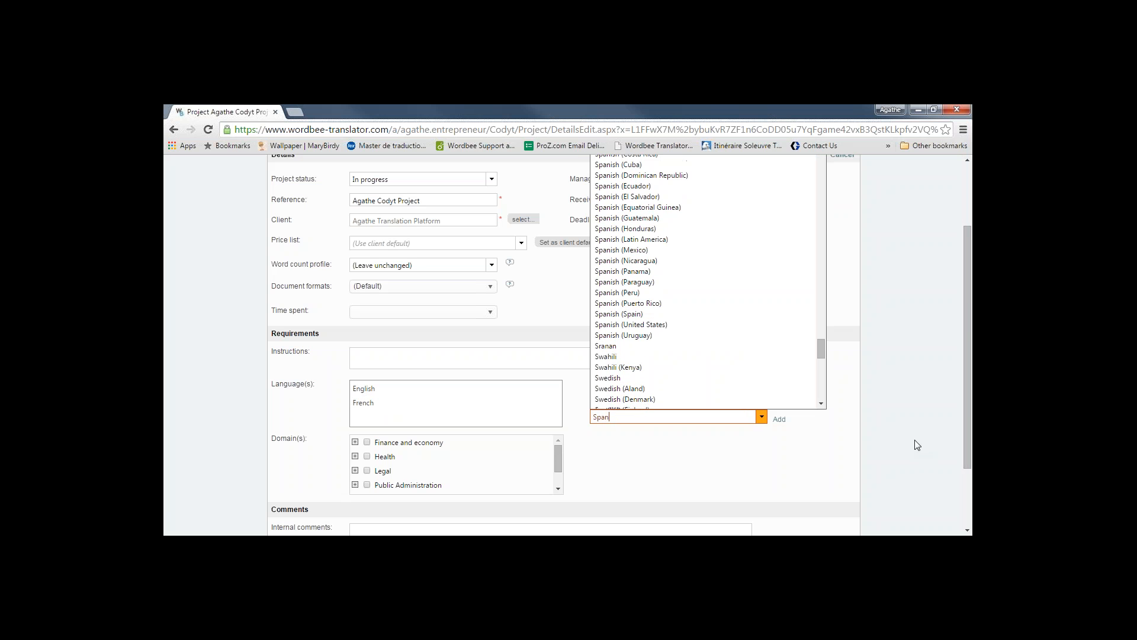
text(ish)
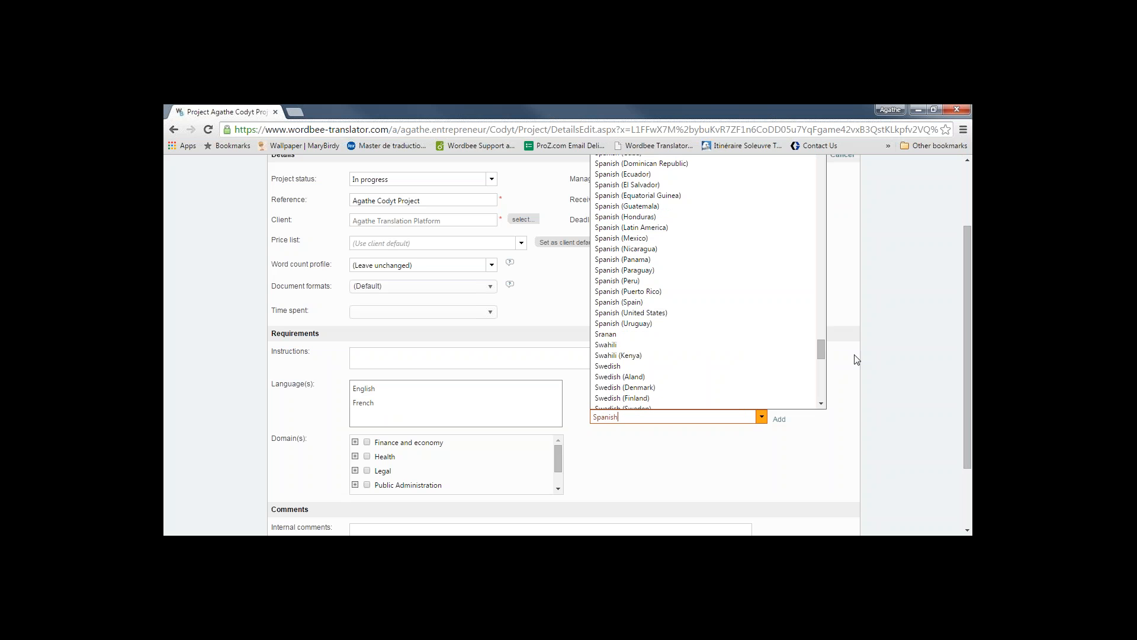
click(779, 418)
Add Italian to the Codyt project's languages and save the project details
click(604, 417)
text(italia)
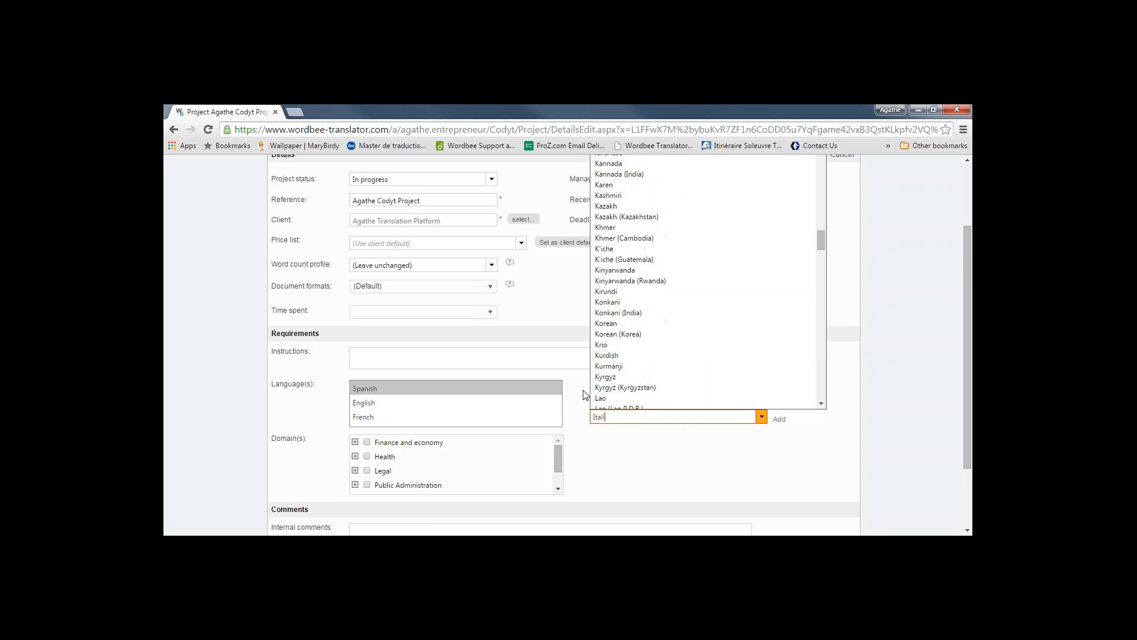
key(BackSpace)
text(n)
click(780, 419)
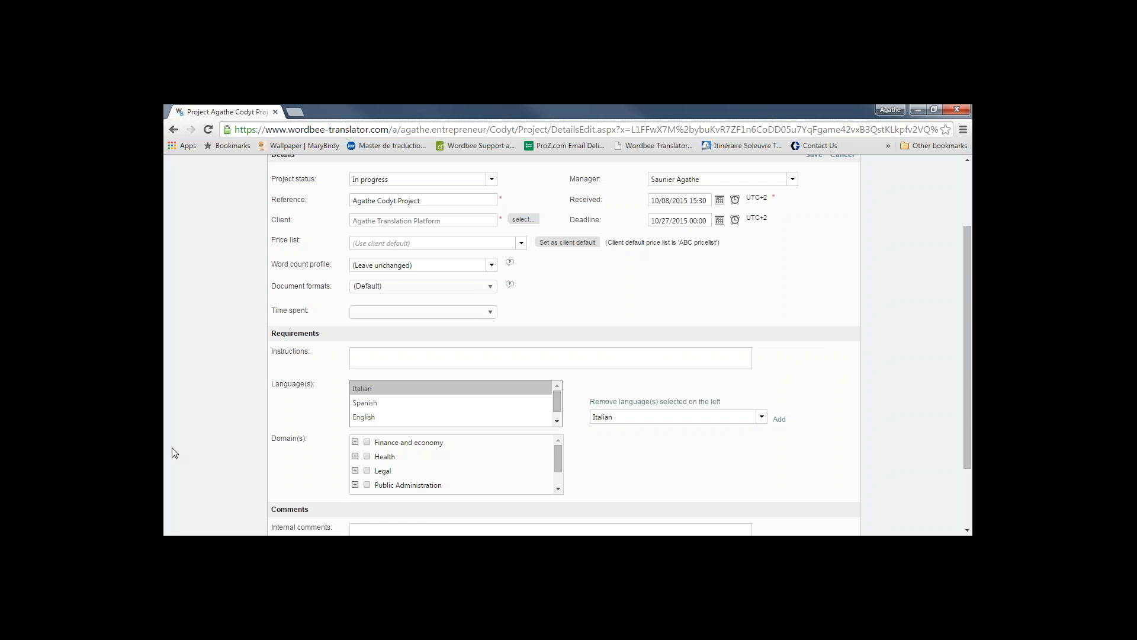
scroll(554, 404, down, 1)
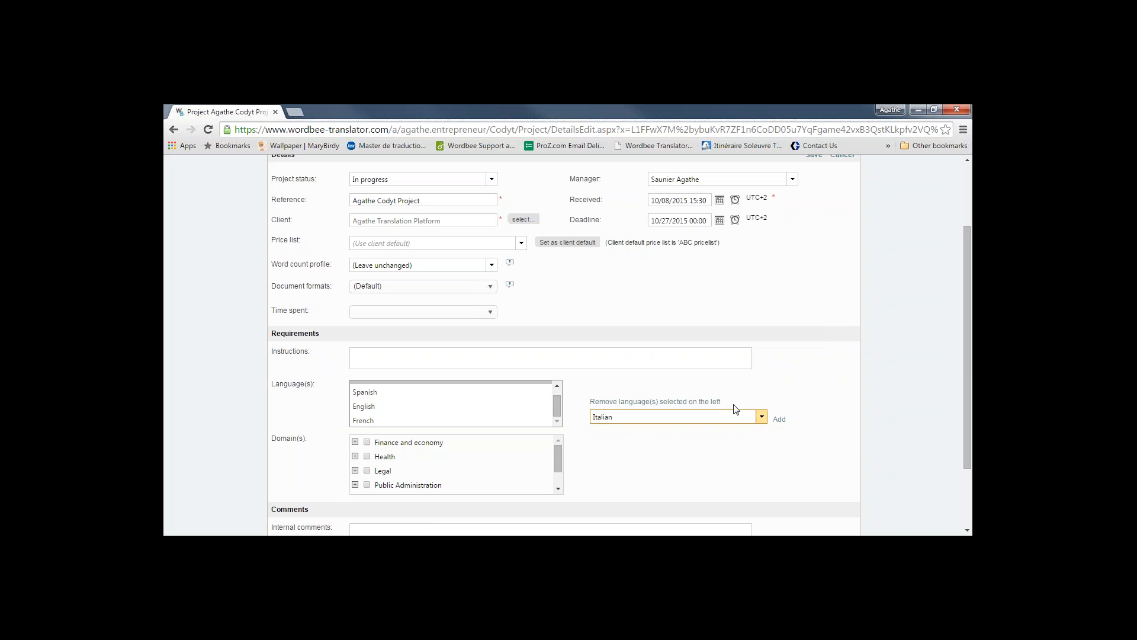
drag(967, 374, 967, 326)
click(814, 231)
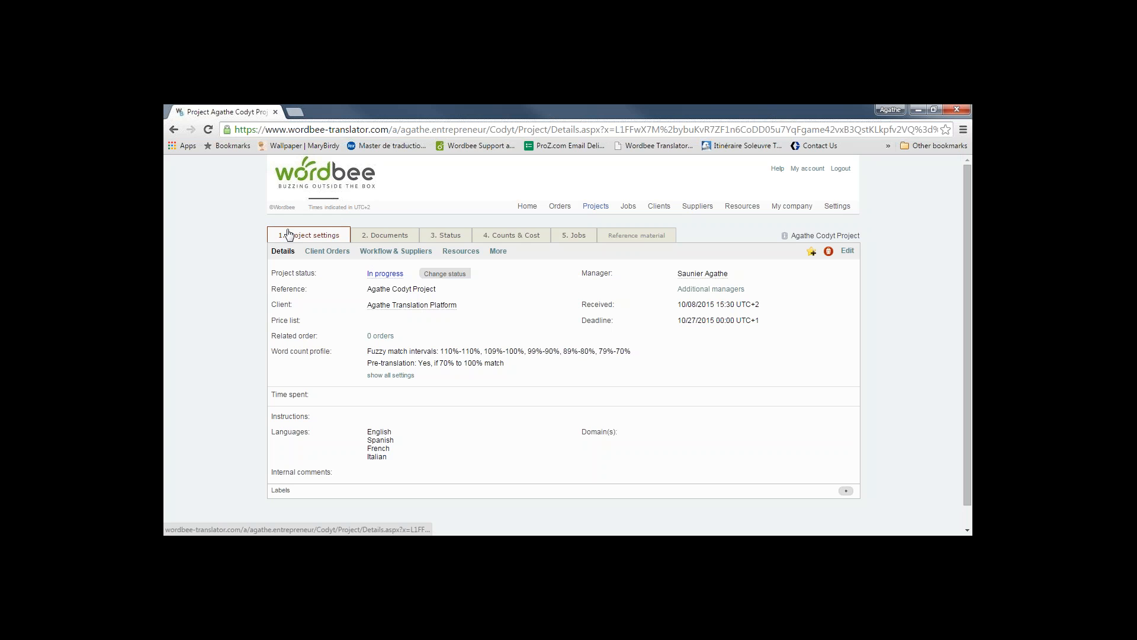
Preset the Codyt project's default workflow from the Translation workflow template
click(395, 251)
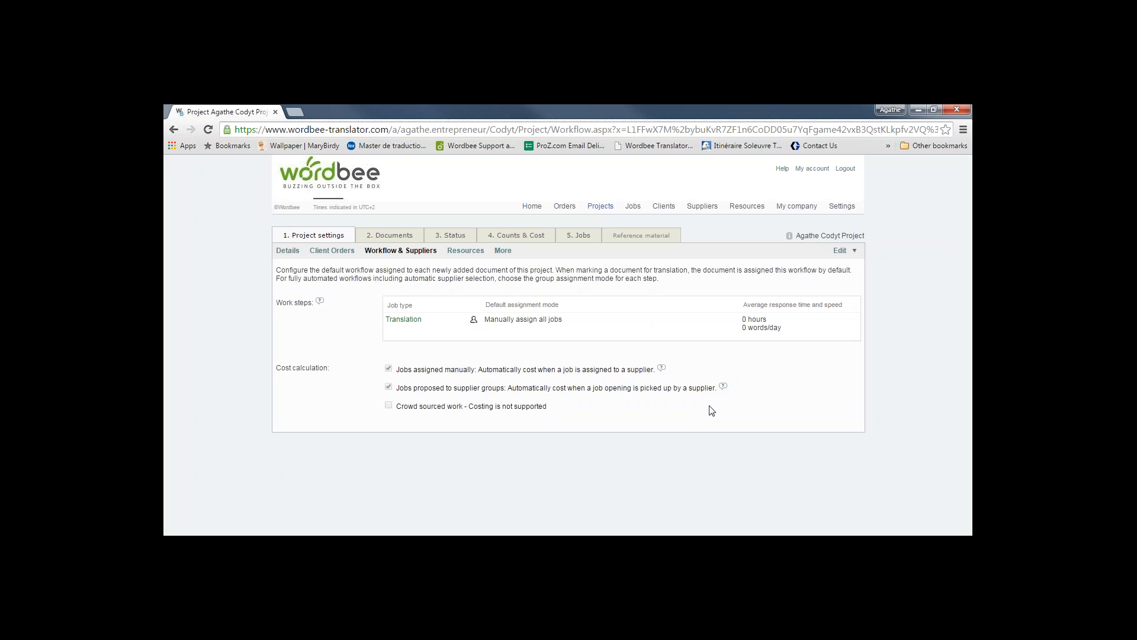
click(855, 253)
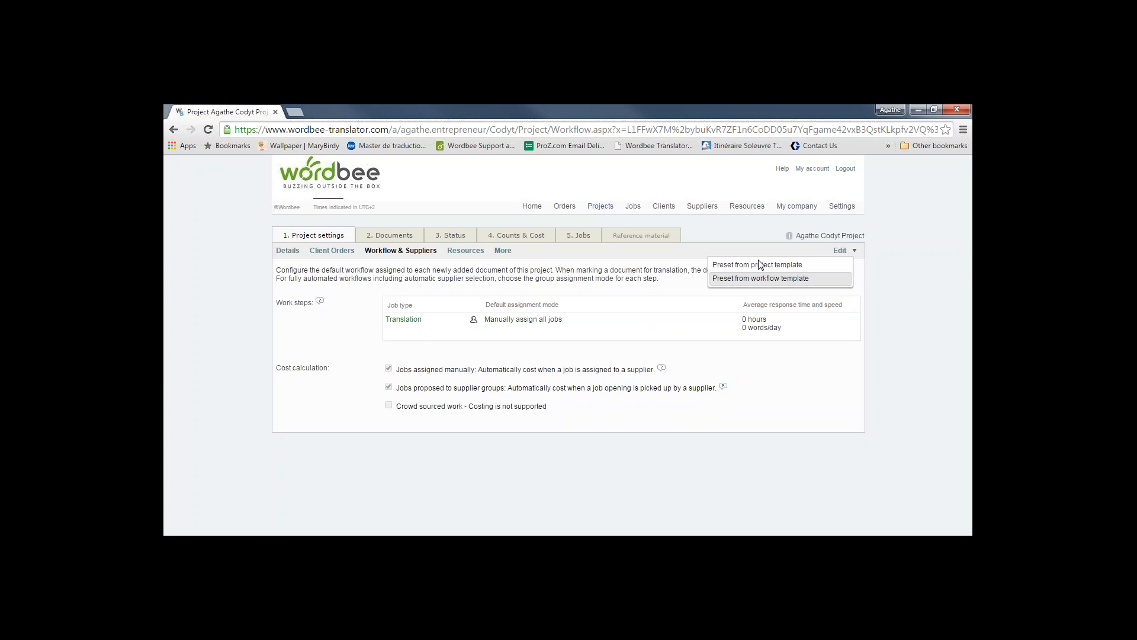
click(766, 279)
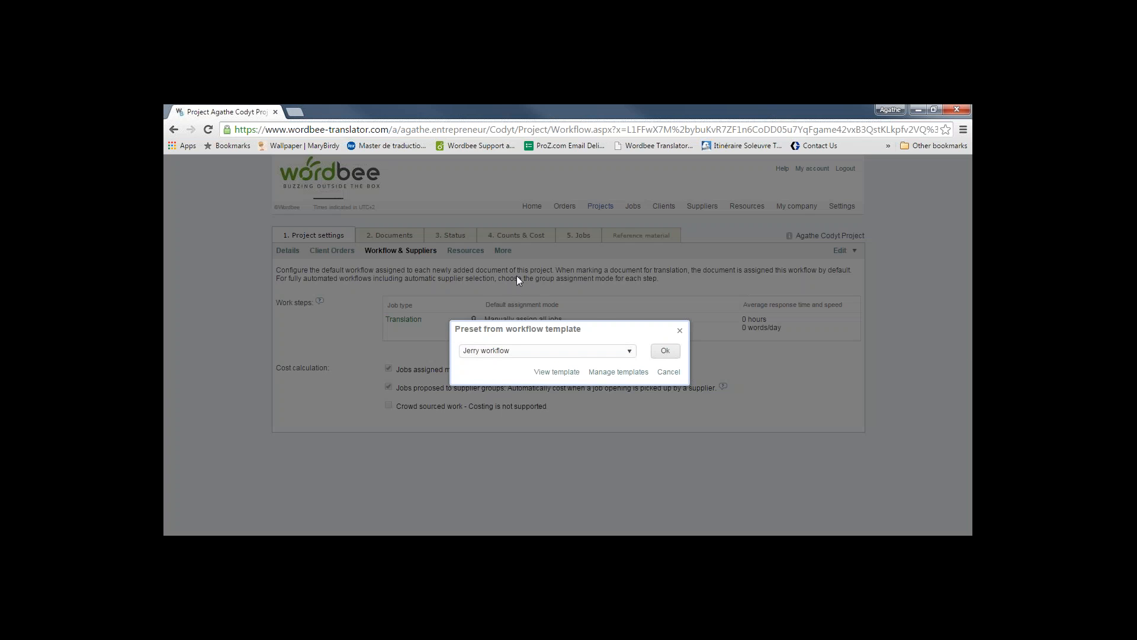
click(601, 355)
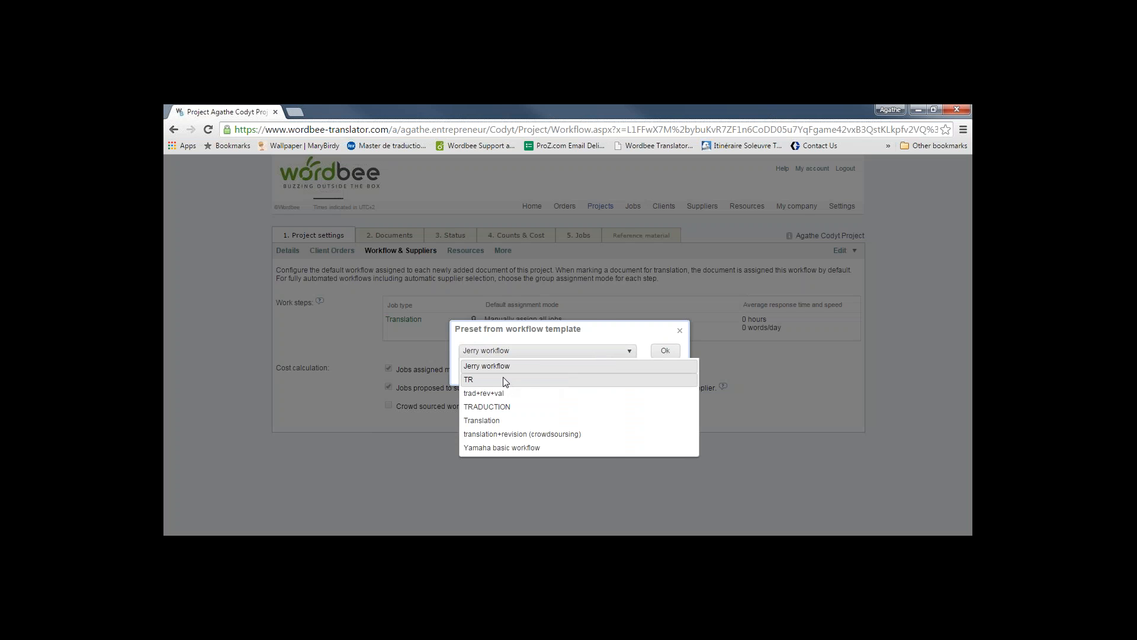
click(507, 421)
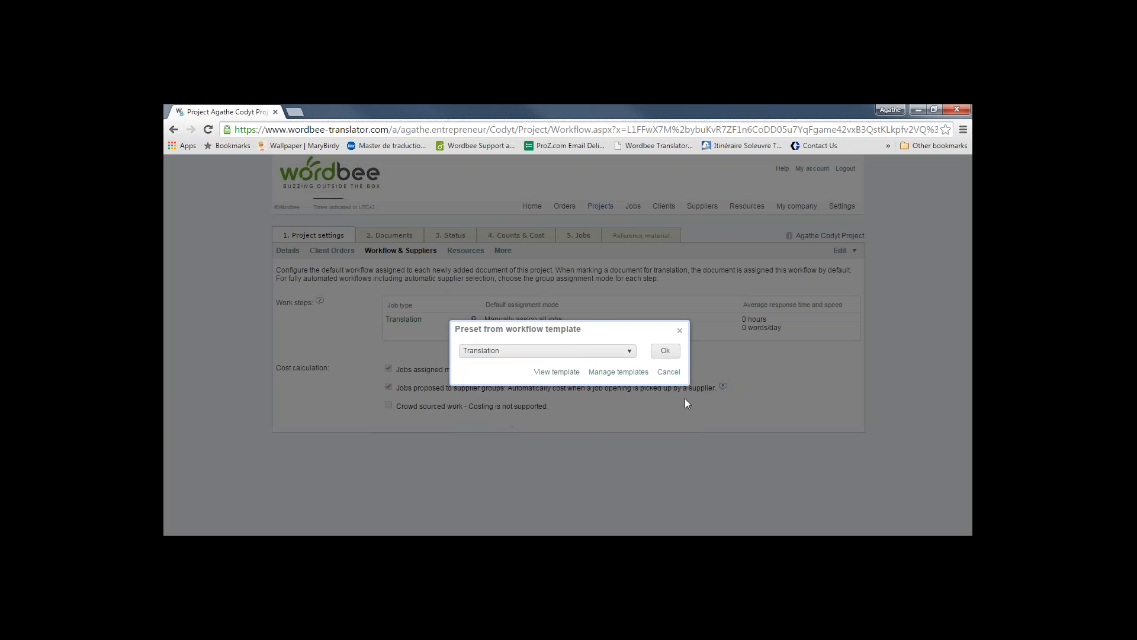
click(665, 351)
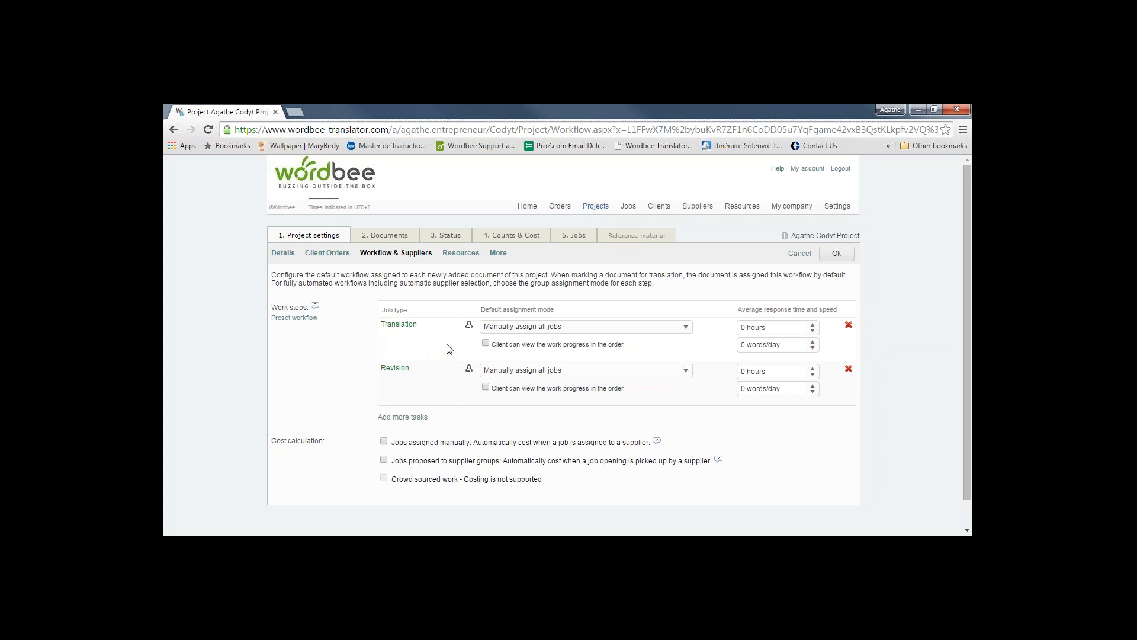
Set the Translation work step to automatically propose jobs to groups of suppliers, with My translators as the only selected group
click(604, 331)
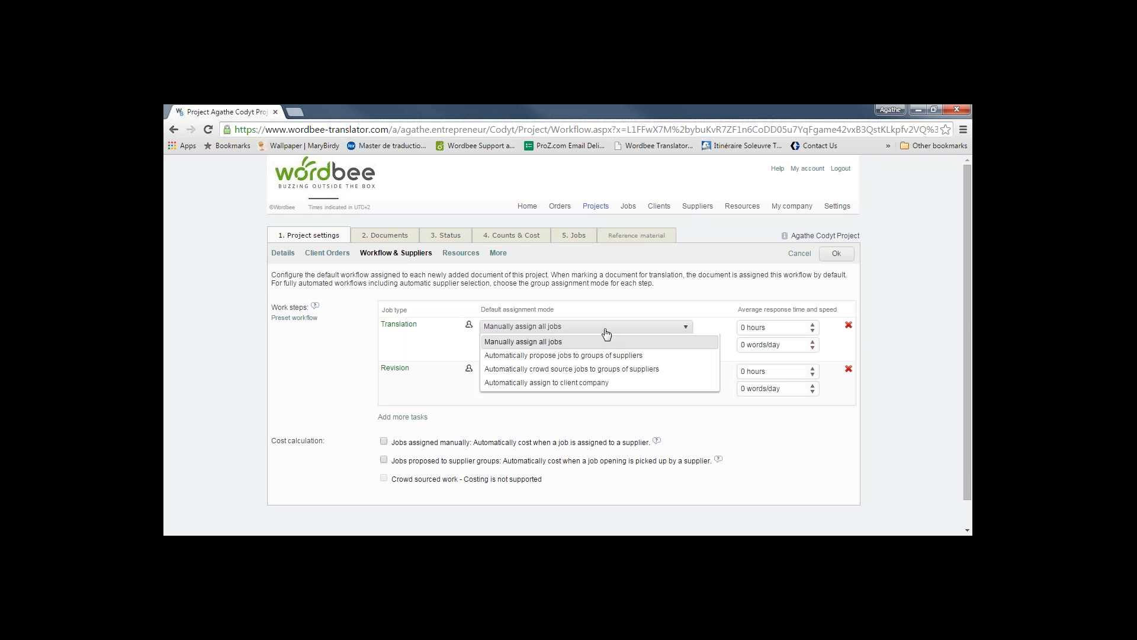
click(578, 363)
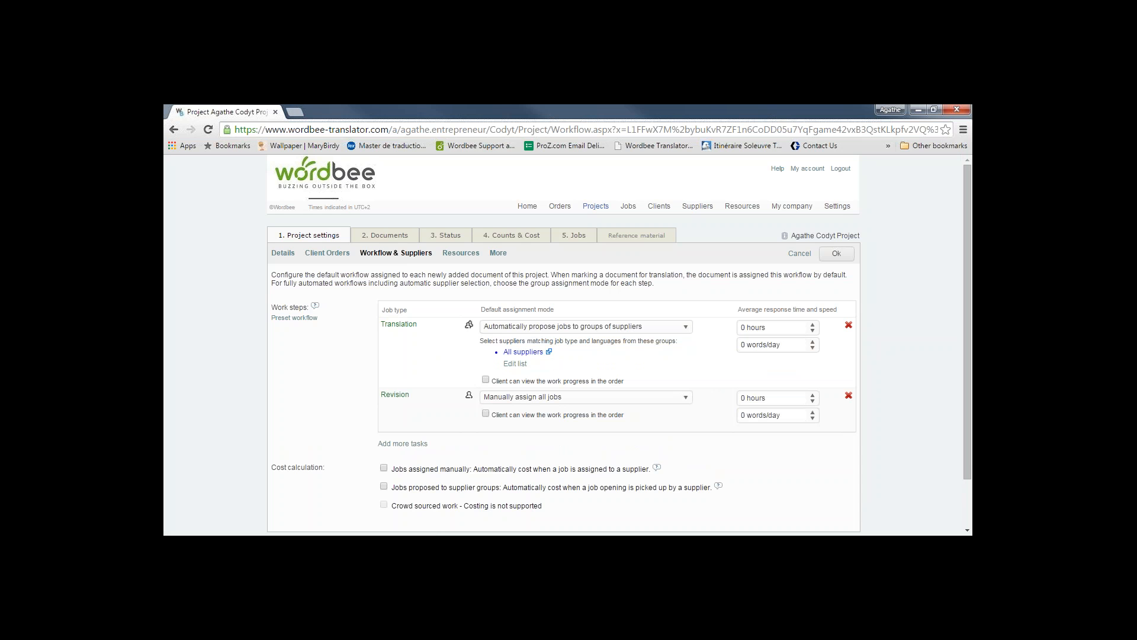
click(515, 364)
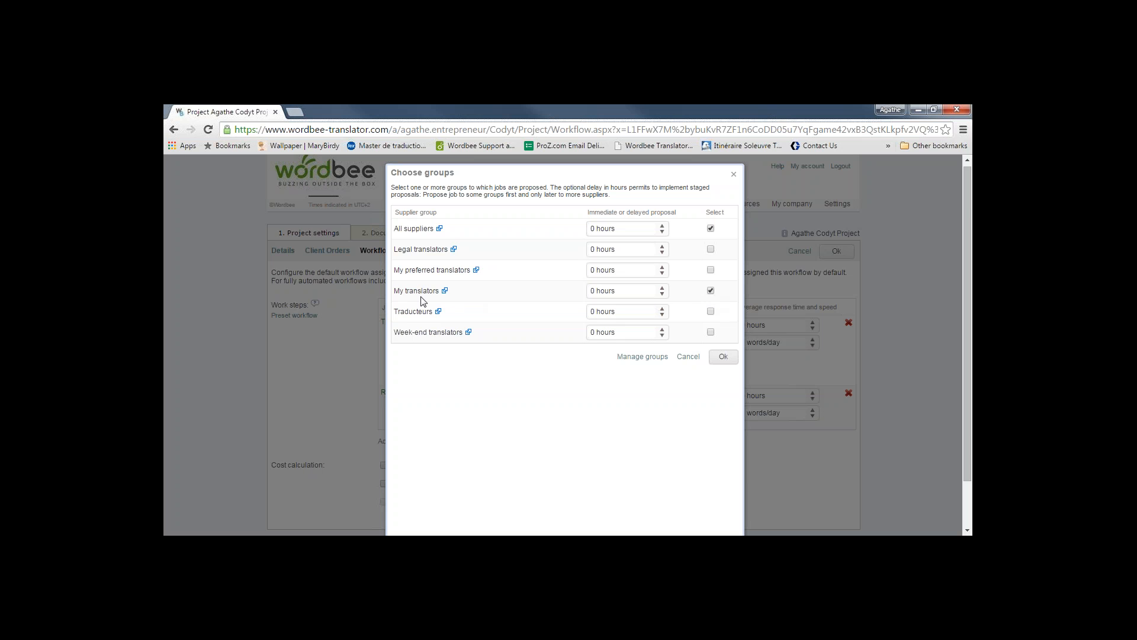
click(711, 228)
click(723, 356)
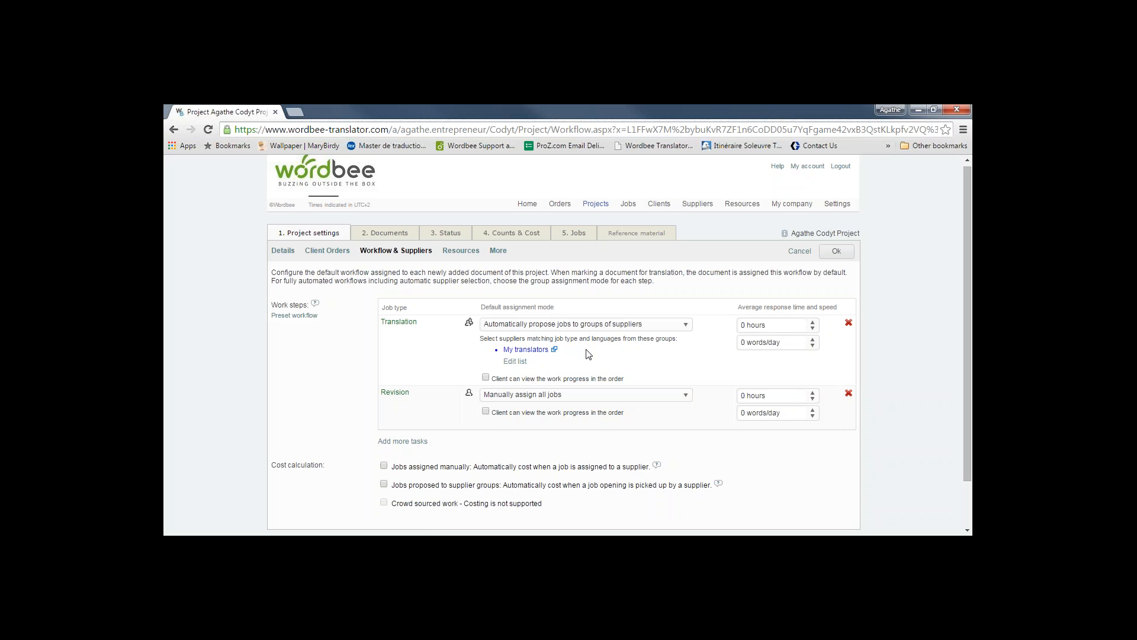
Set the Revision work step to automatically propose jobs to the My revisers group and save the workflow
click(675, 397)
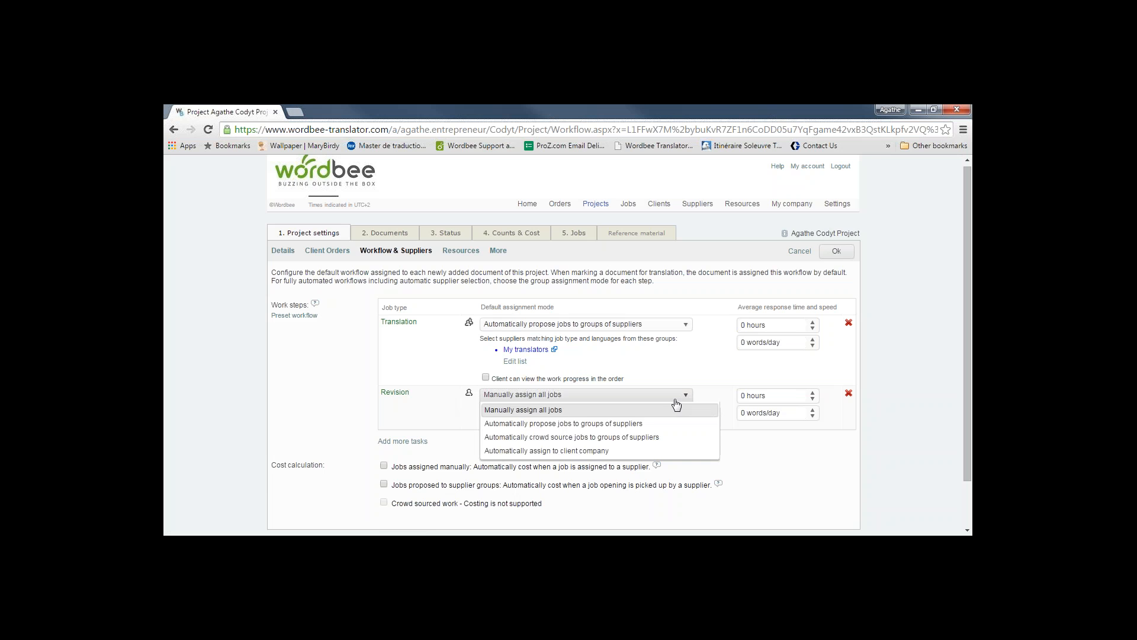
click(535, 424)
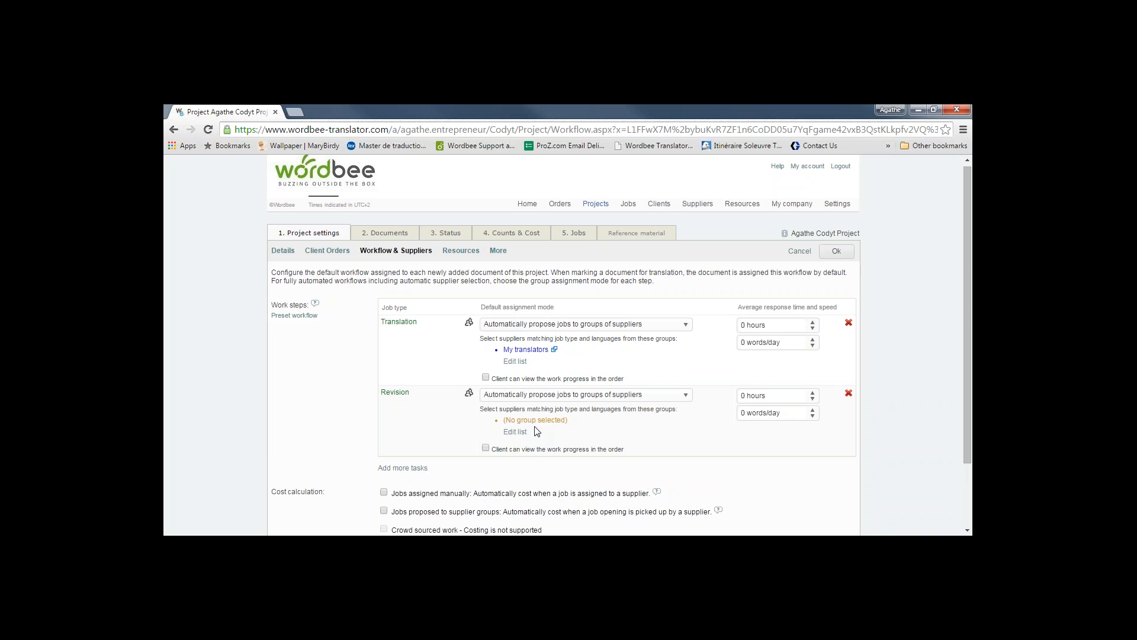
click(515, 431)
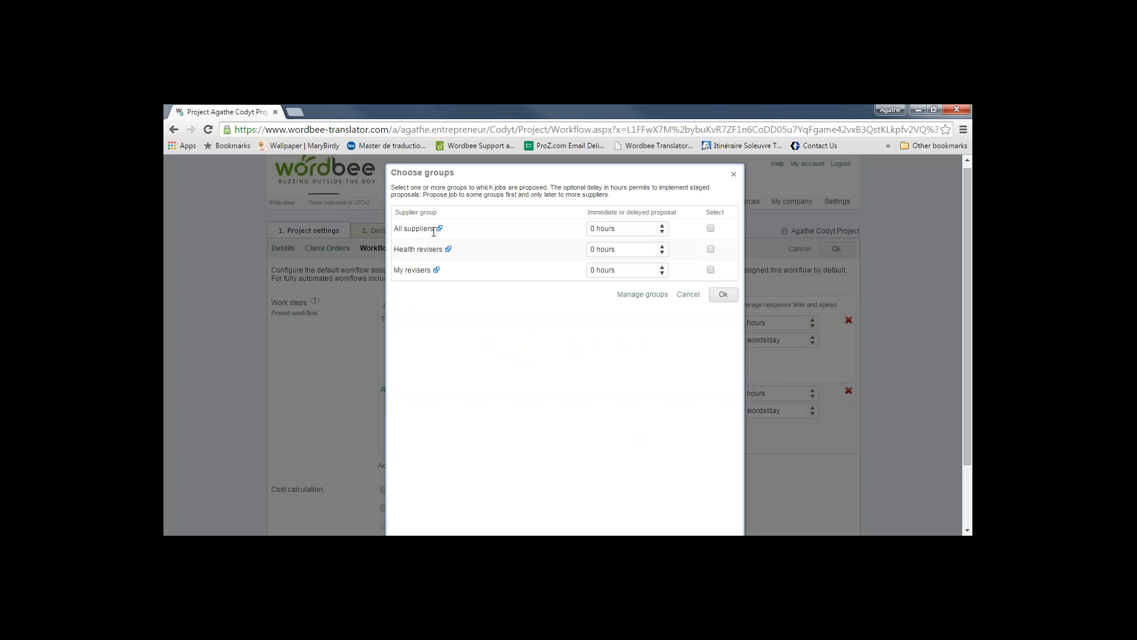
click(711, 270)
click(722, 296)
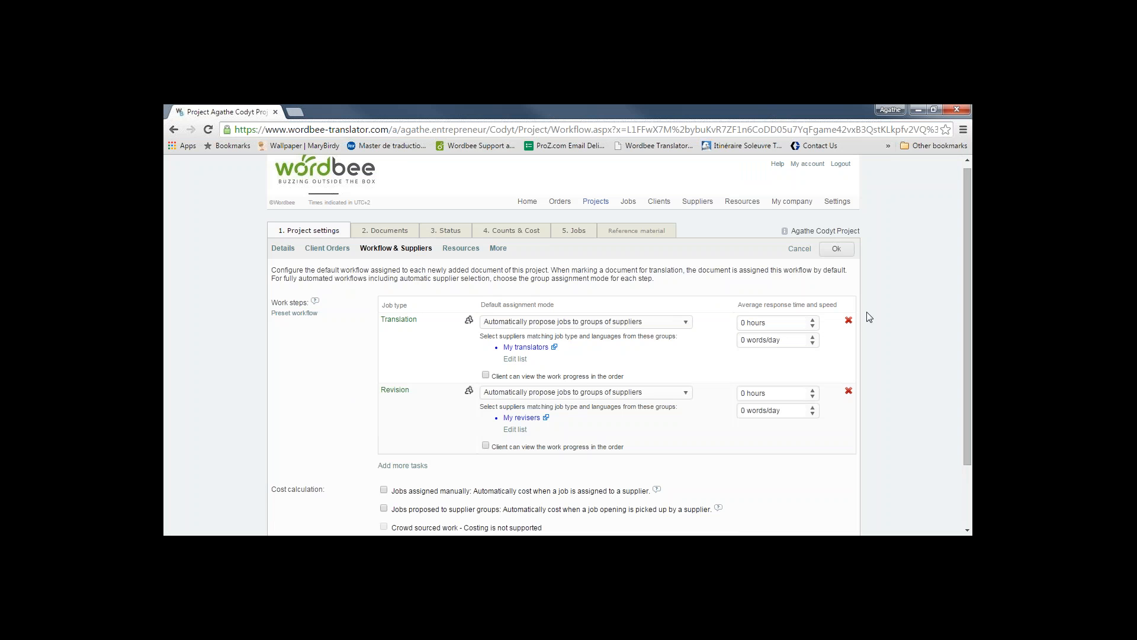
click(842, 255)
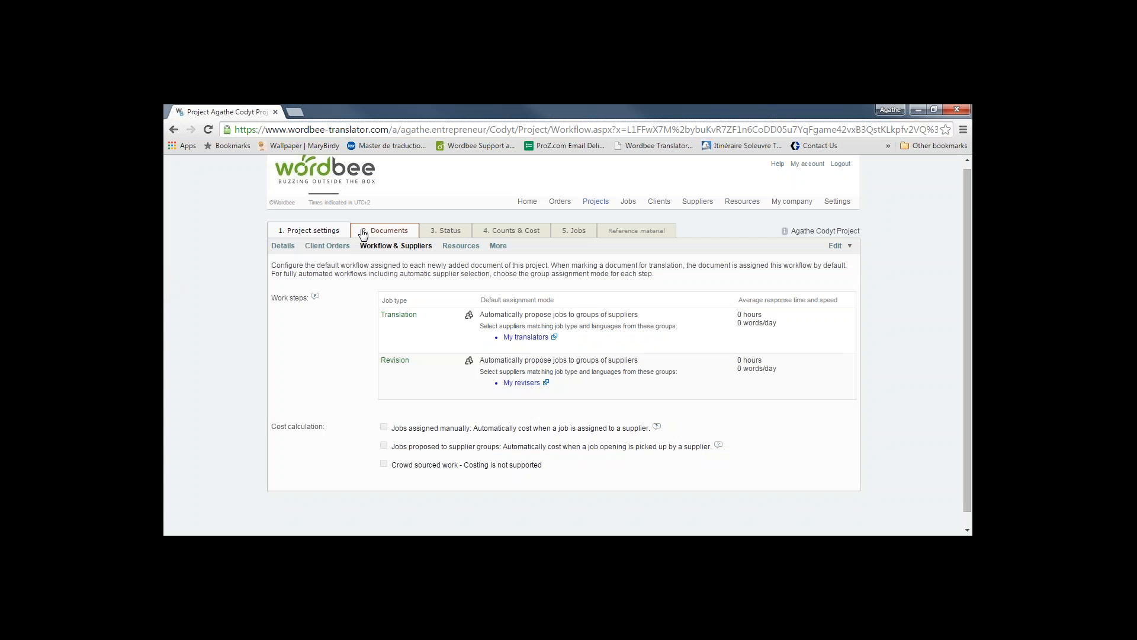
View the Codyt project's memory, translation memories and terminology resources
click(461, 246)
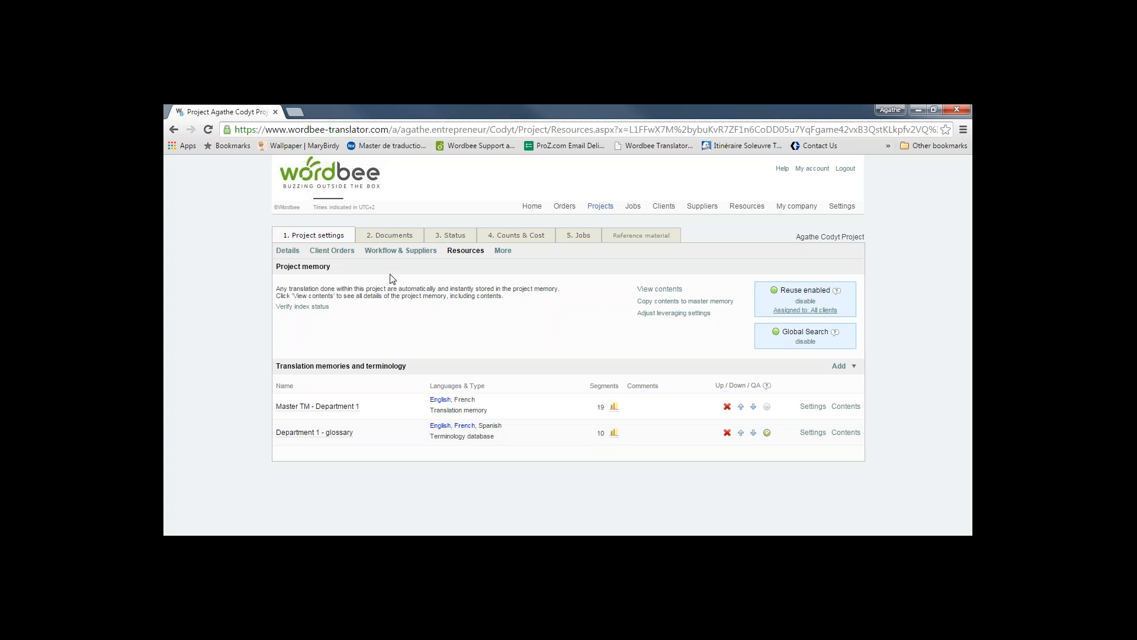
Mark The profession of translator.docx in the project's English documents for no translation
click(389, 235)
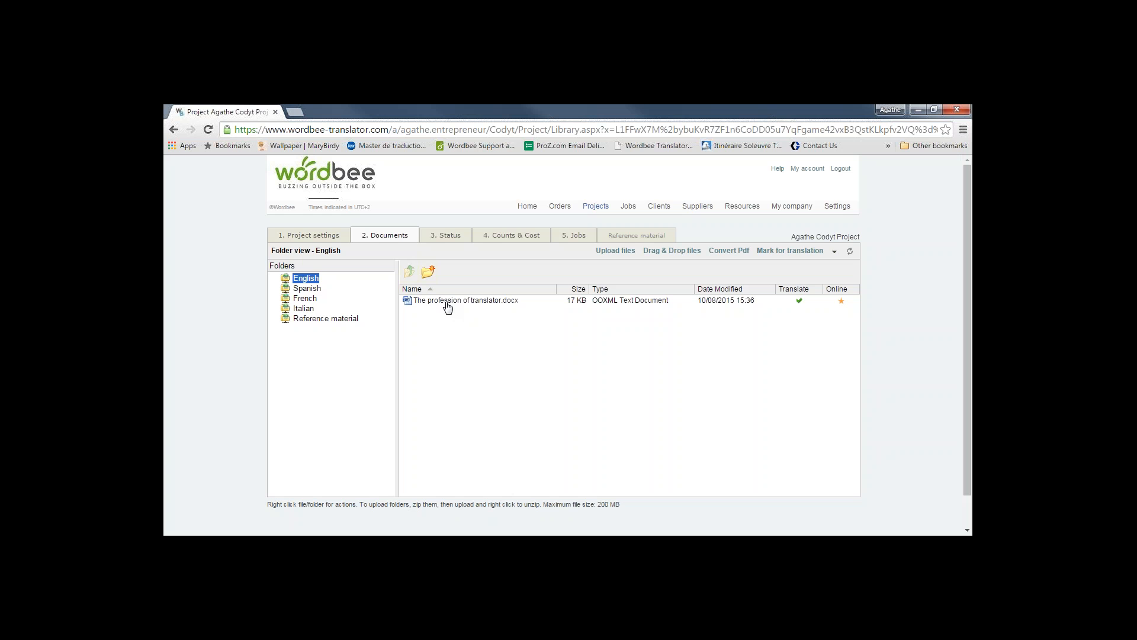
right_click(449, 302)
mouse_move(498, 334)
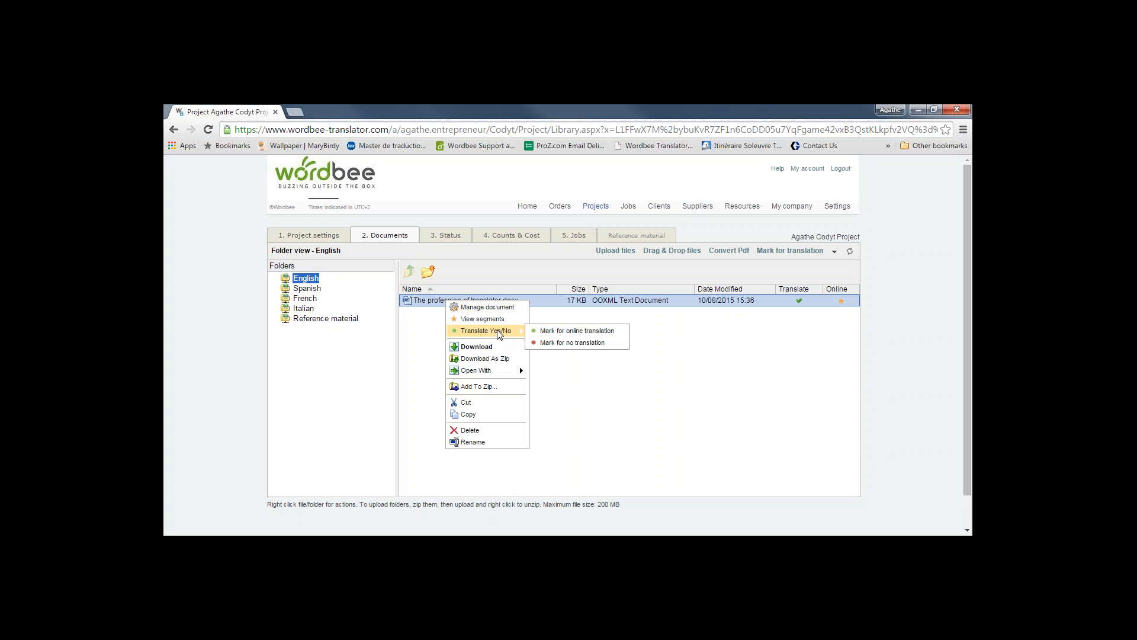
click(558, 343)
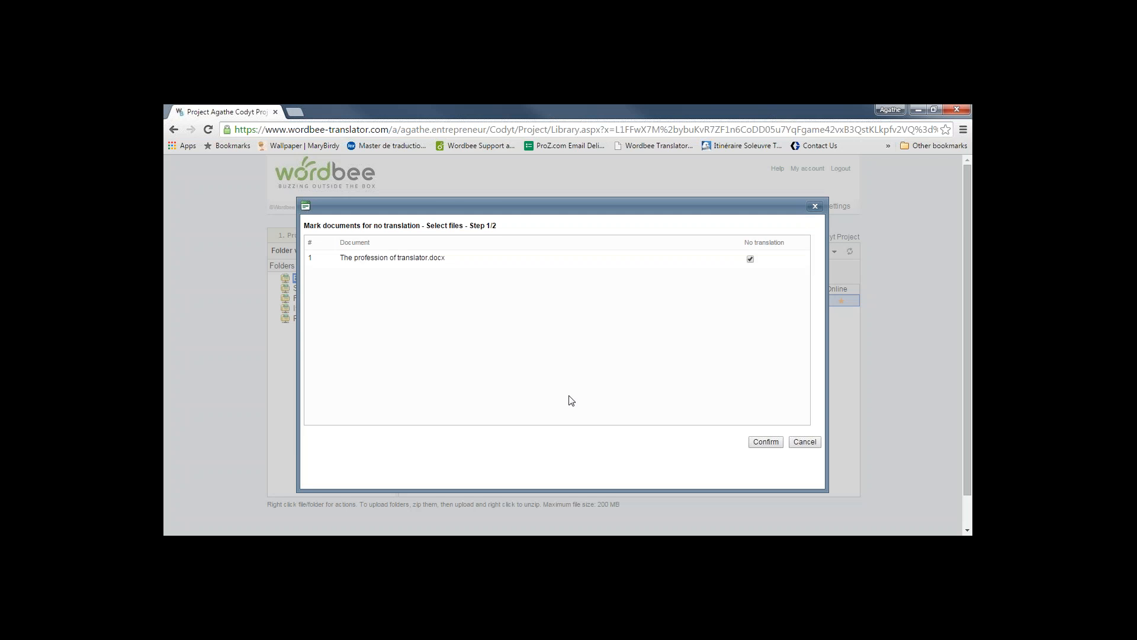
click(770, 445)
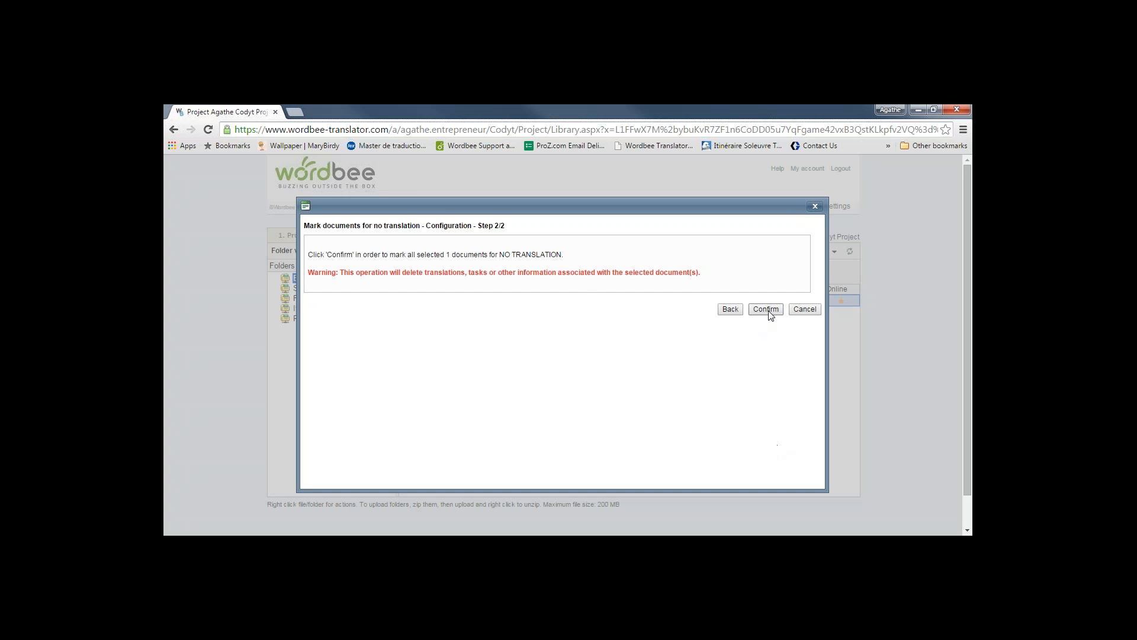
click(766, 309)
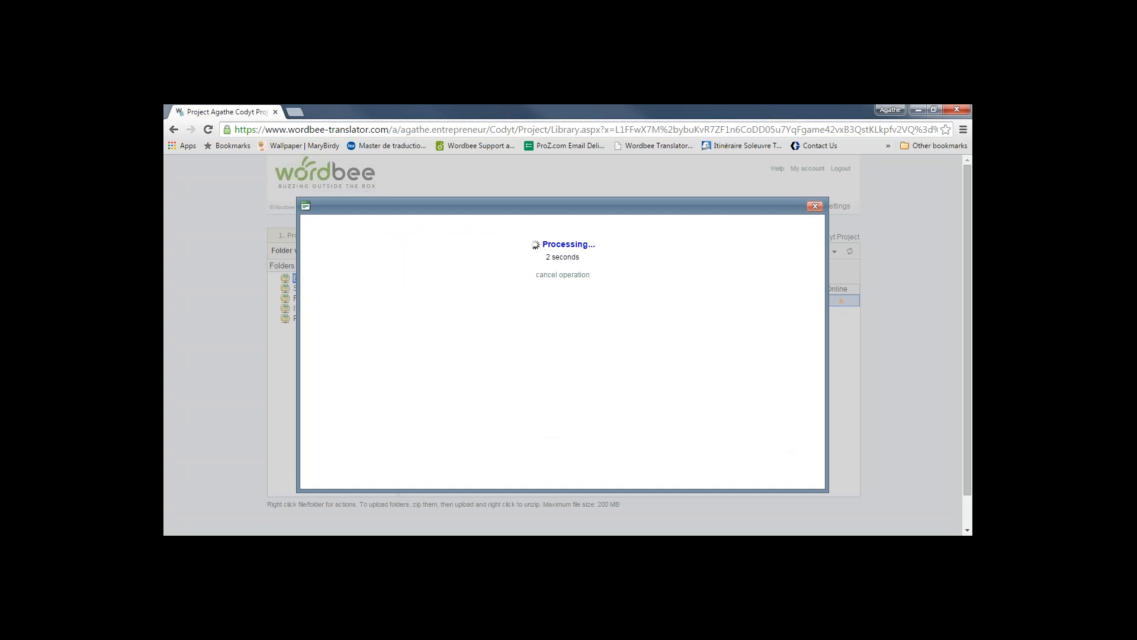
click(814, 209)
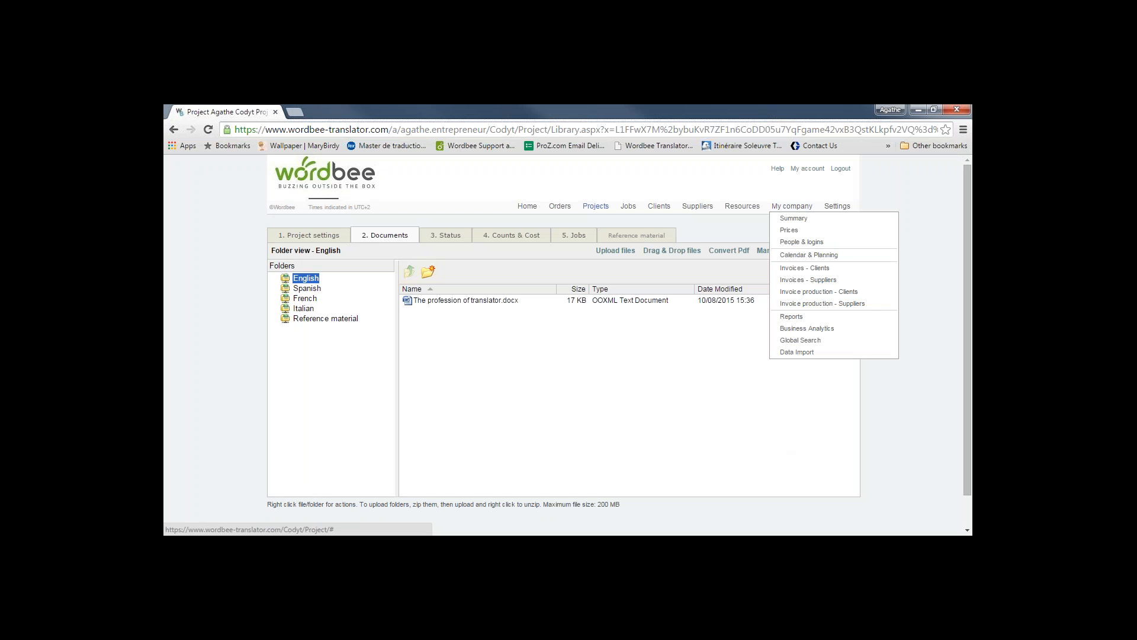
Mark The profession of translator.docx for online translation into French only, using the project default workflow
right_click(484, 302)
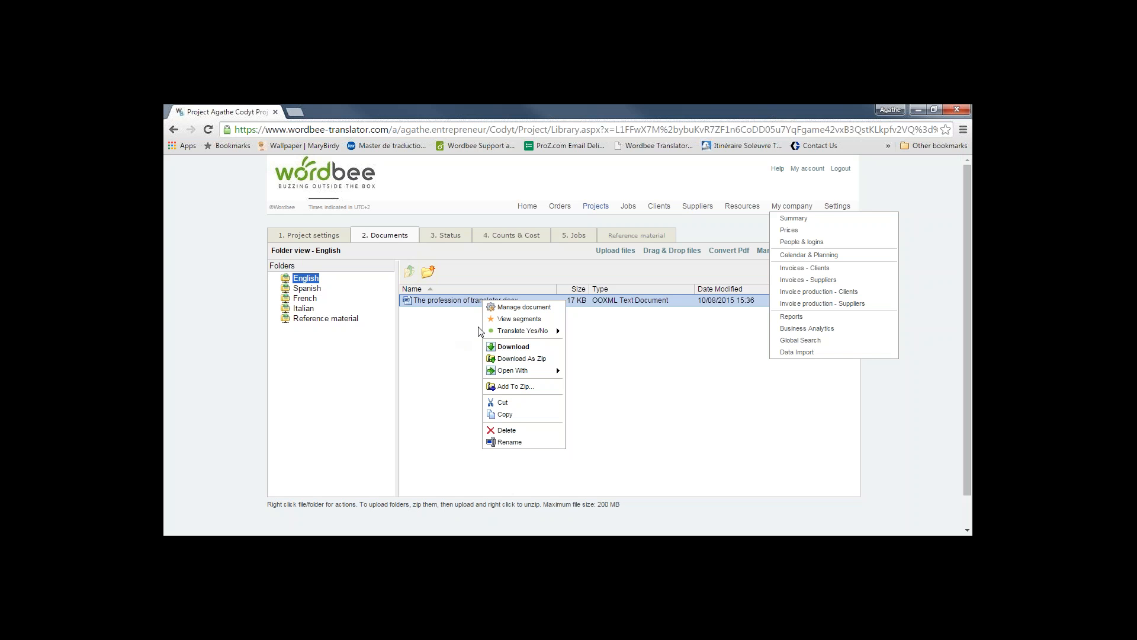
mouse_move(508, 334)
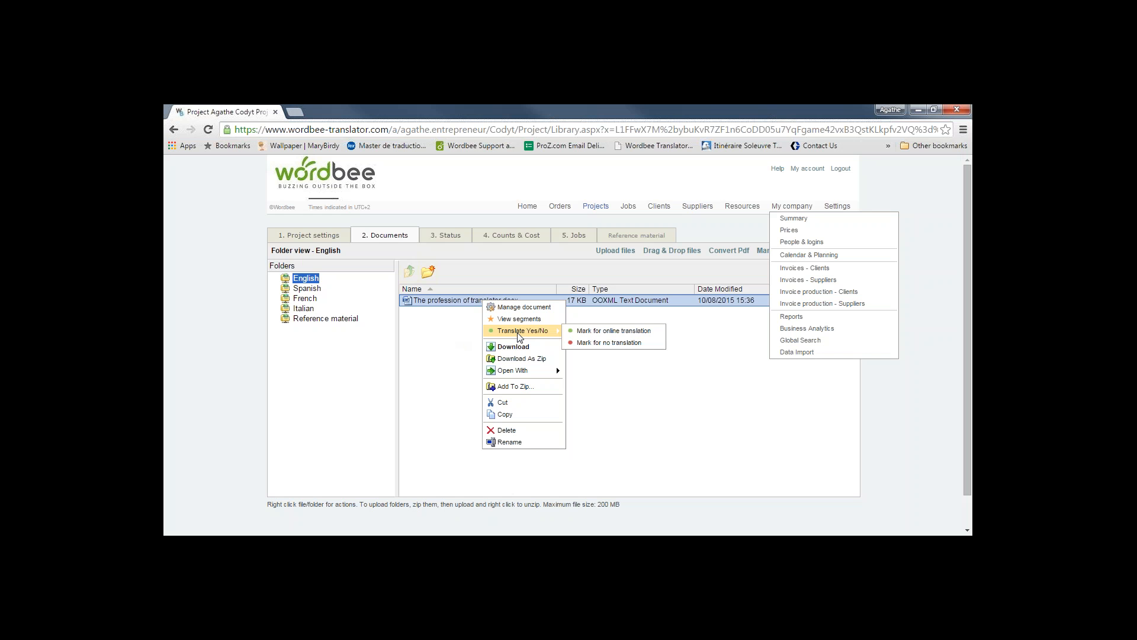
click(628, 333)
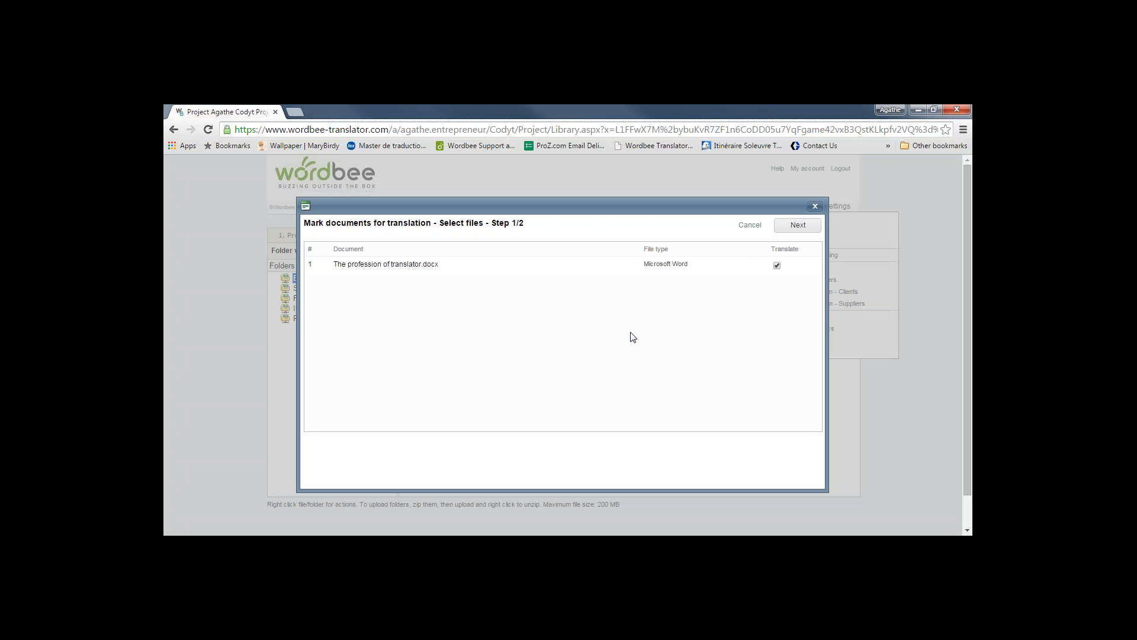
click(801, 227)
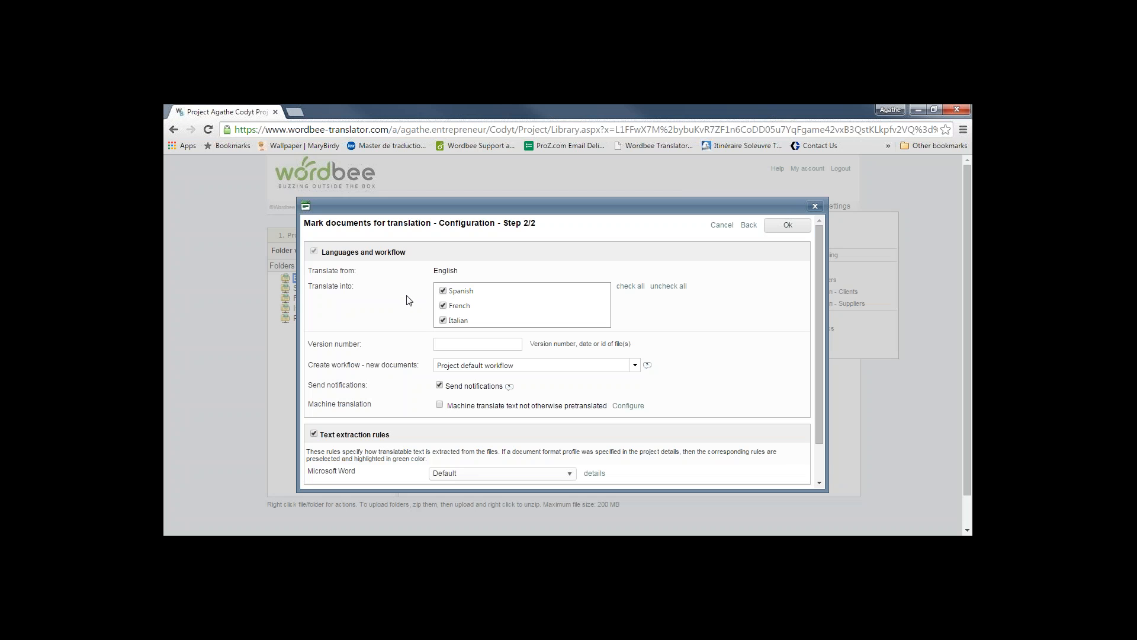
click(443, 290)
click(443, 320)
scroll(730, 391, down, 3)
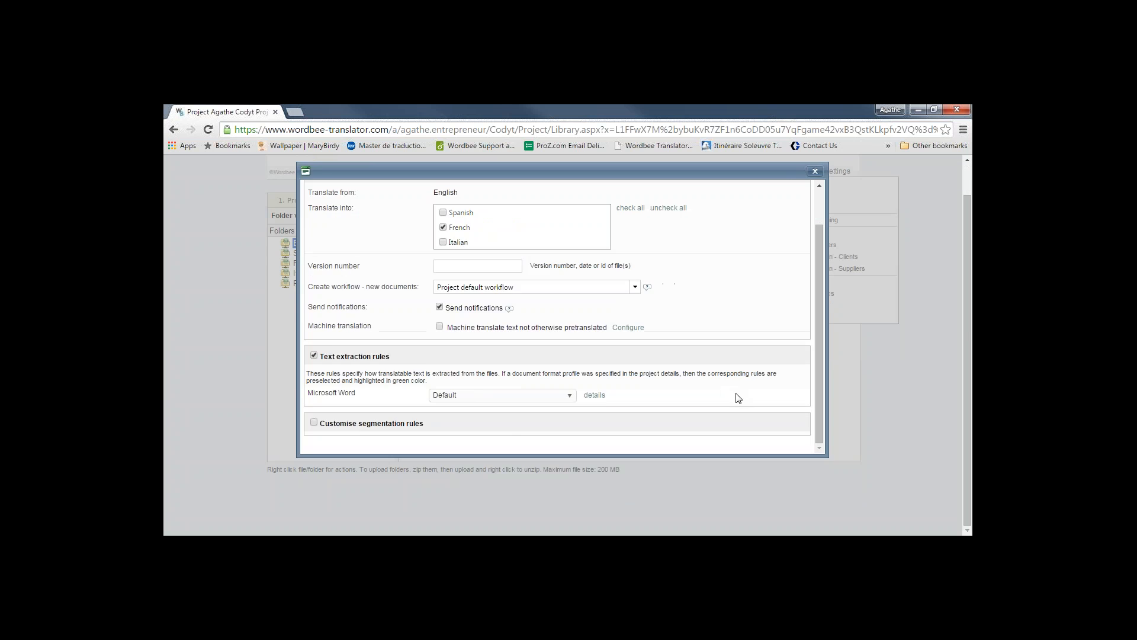
scroll(749, 385, up, 3)
click(789, 226)
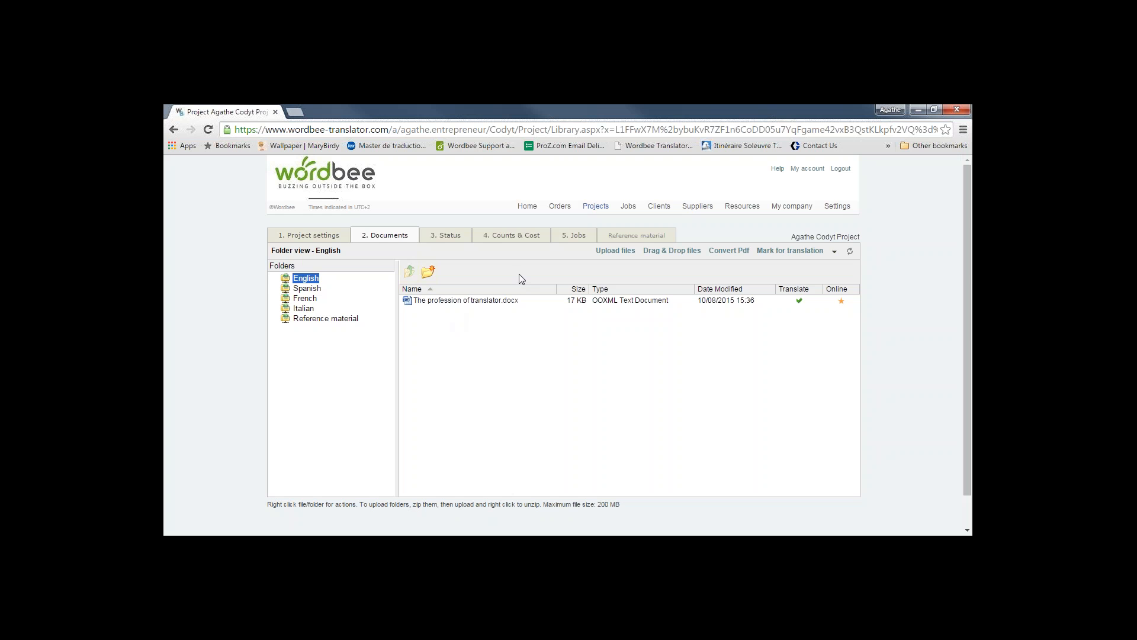
View the Codyt project's jobs and return to its documents
click(589, 240)
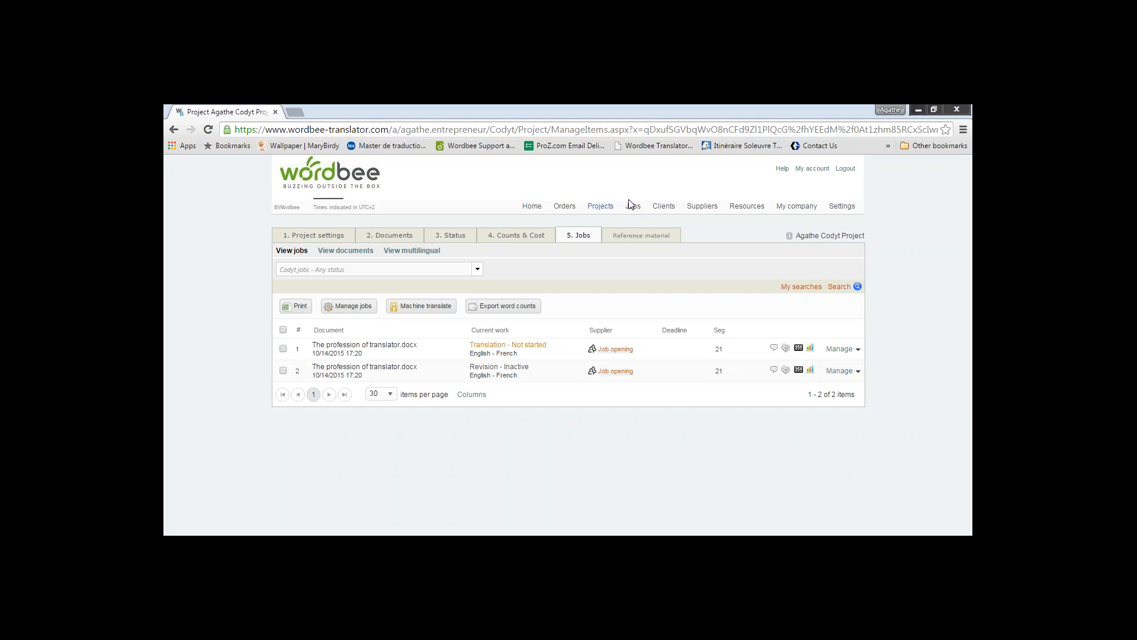
mouse_move(632, 205)
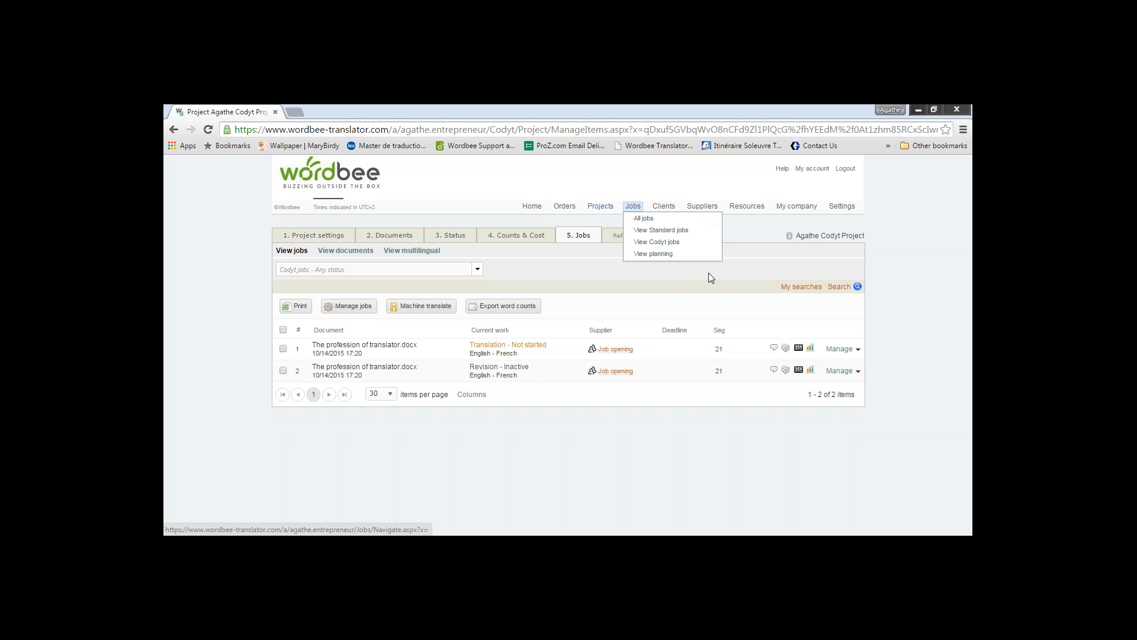
click(173, 129)
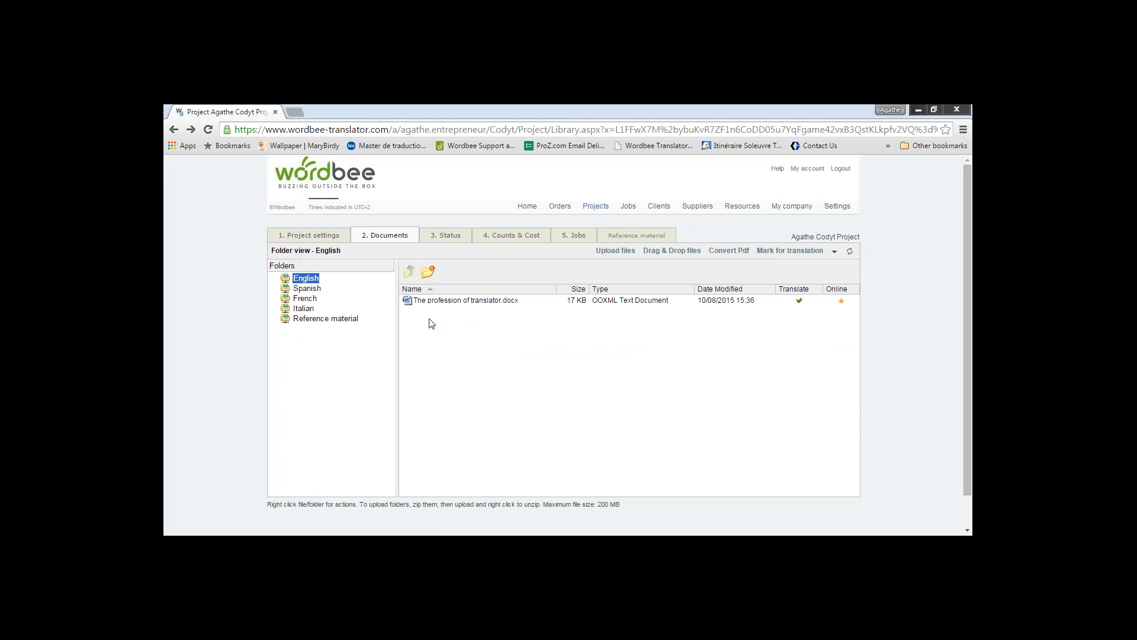
Open the English–Spanish translation job due 10/22/2015 in the Standard project due 11/04/2015
click(602, 207)
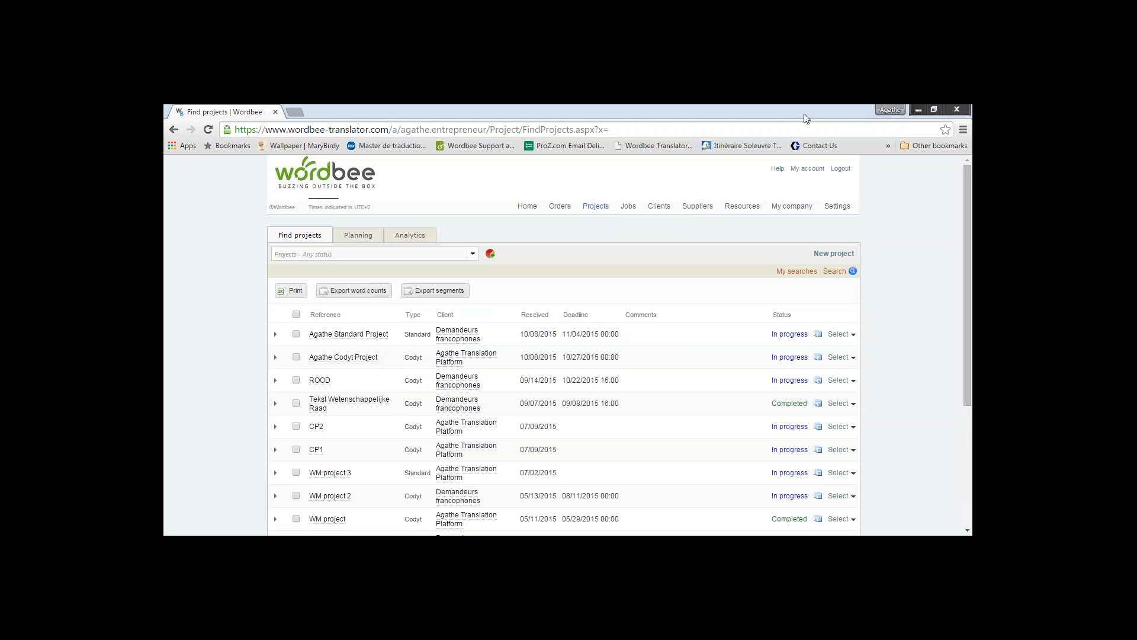
click(841, 341)
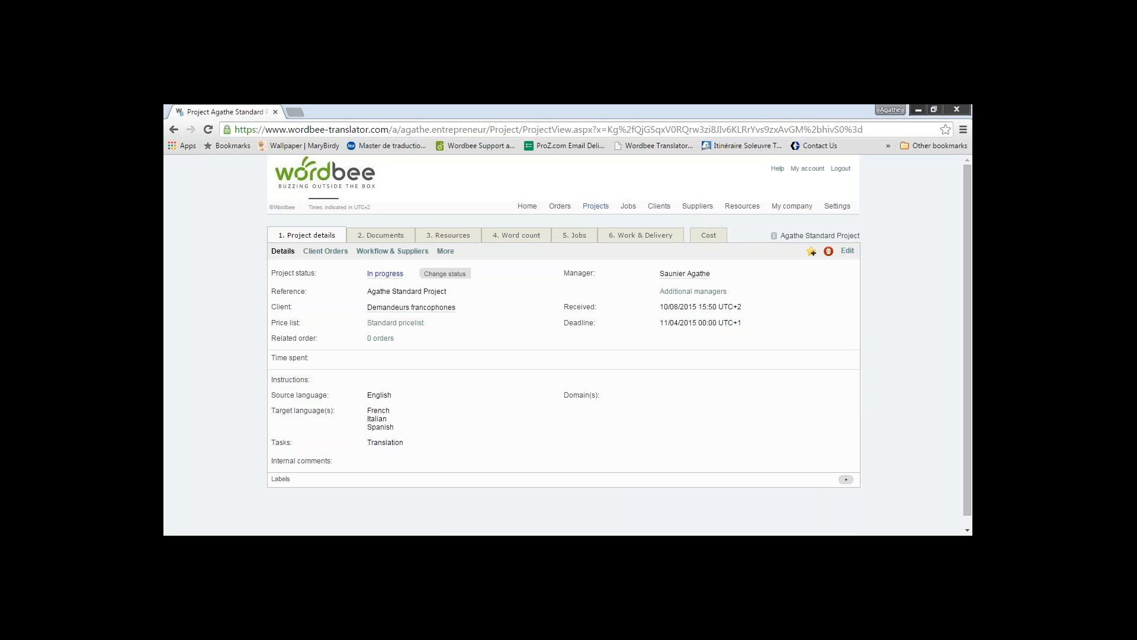
click(574, 235)
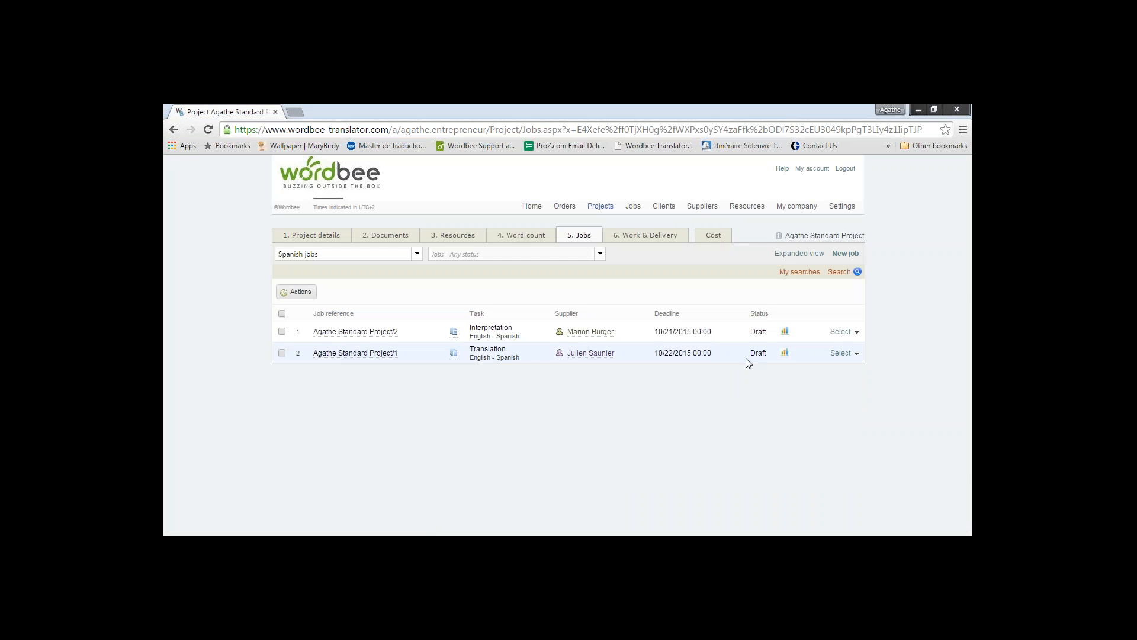
click(840, 354)
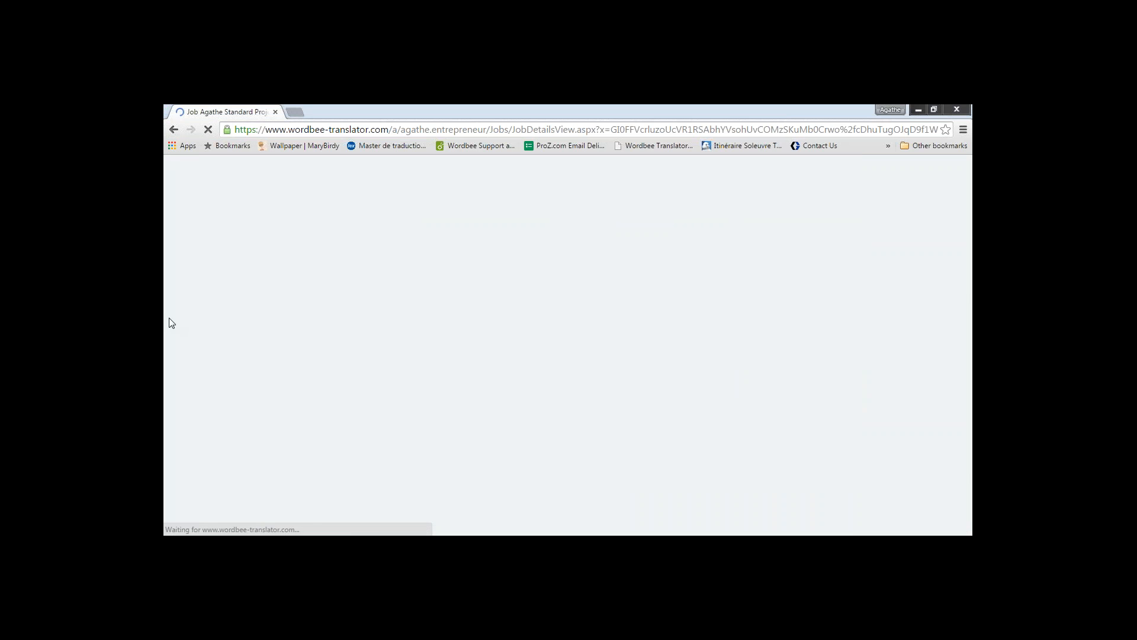
Review the translation job's status, details and documents, then return to the Standard project's Spanish jobs
scroll(408, 460, down, 2)
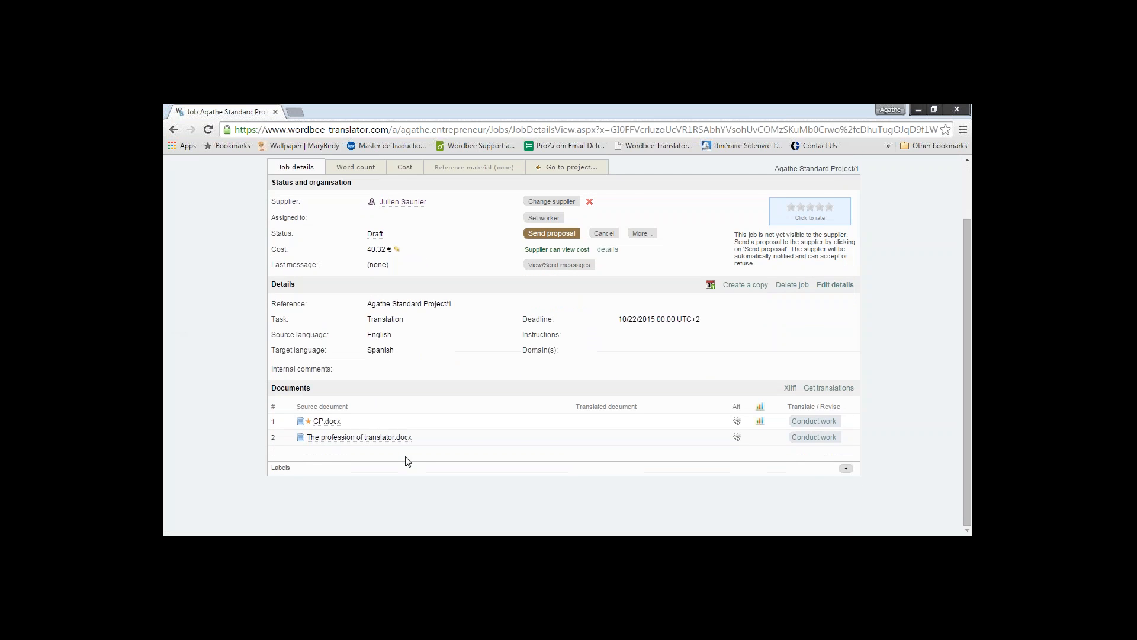
scroll(419, 454, up, 2)
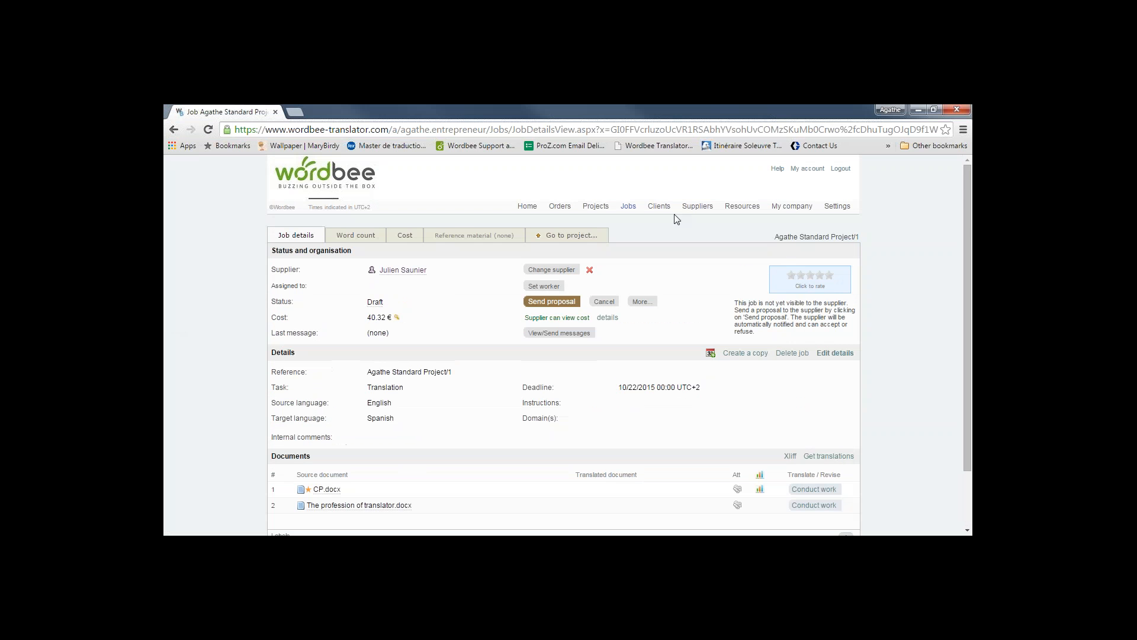
click(172, 131)
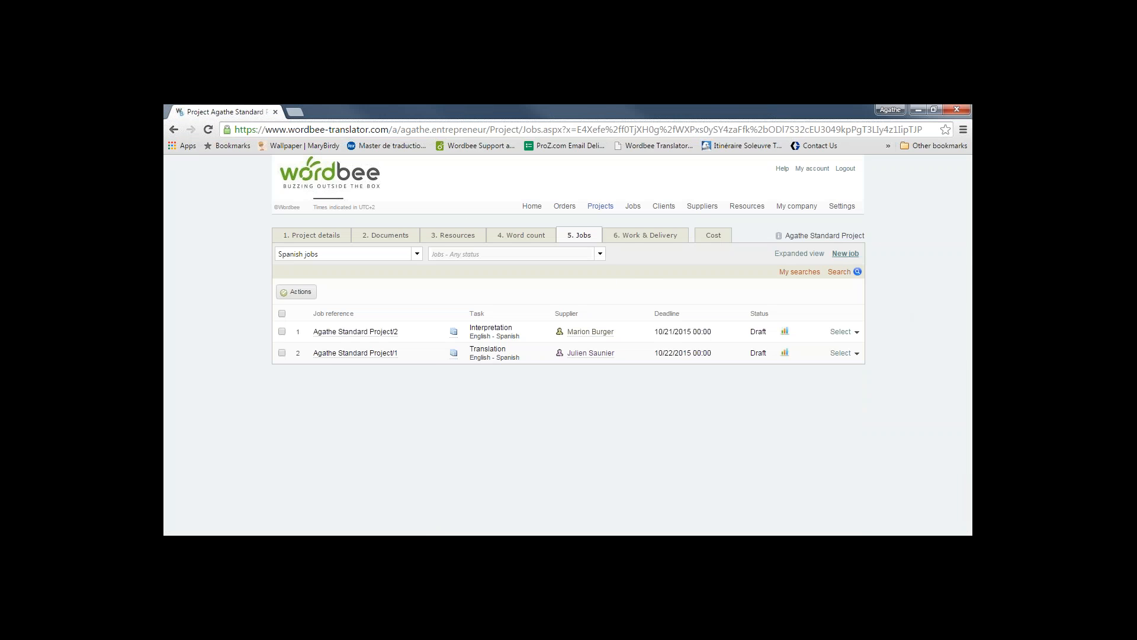
Create an English–Spanish Translation job covering all three project documents, with the deadline 10/20/2015 00:00
click(846, 253)
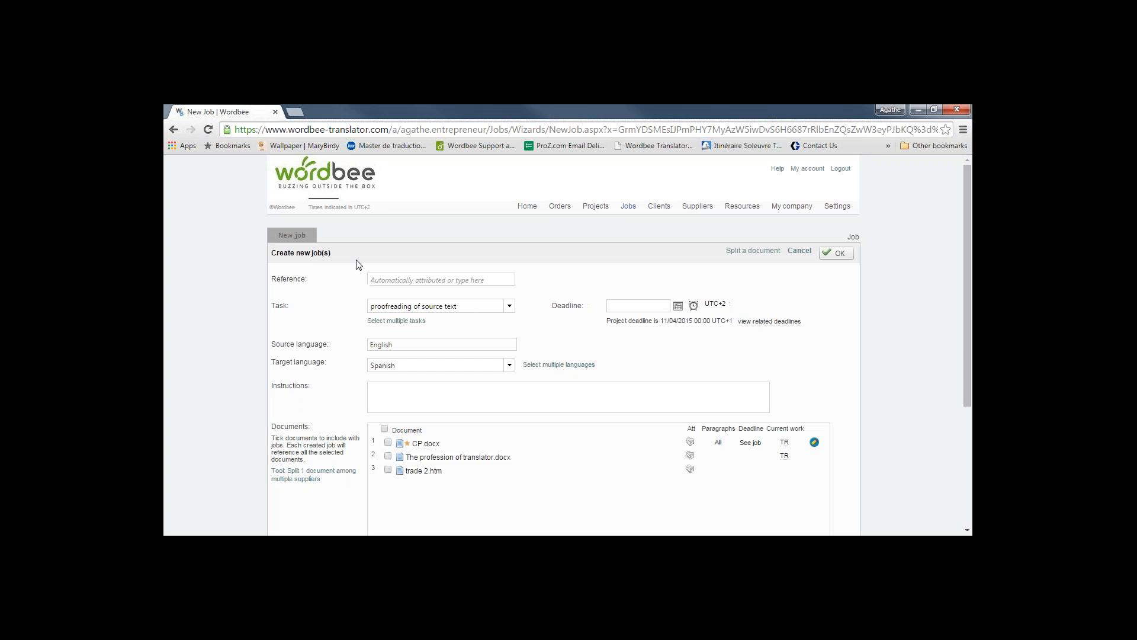
click(384, 429)
click(509, 306)
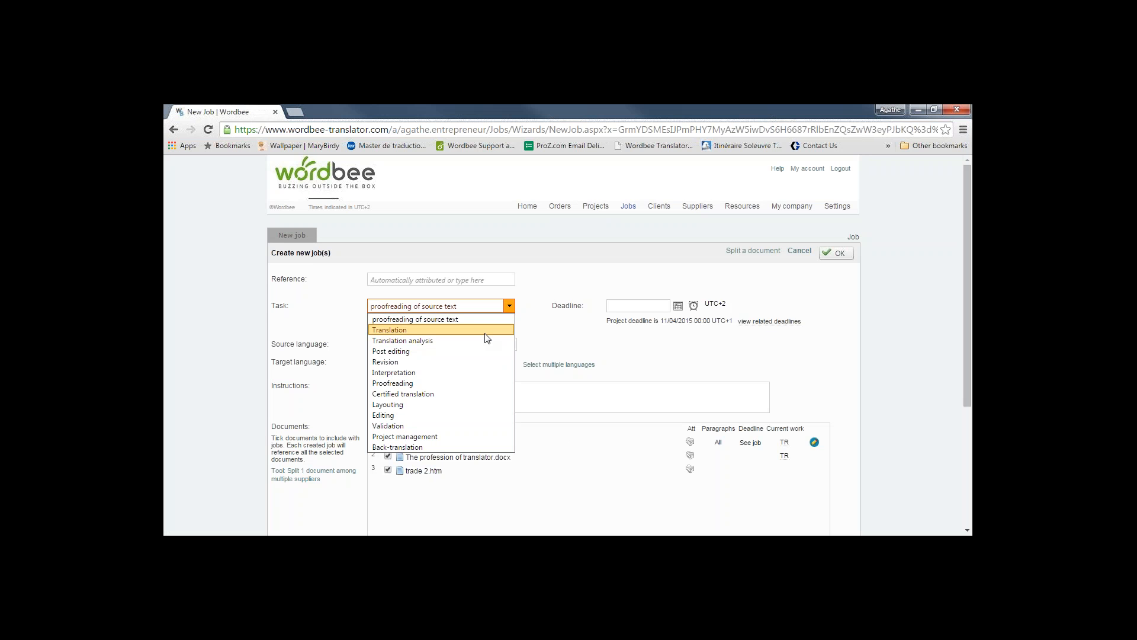
click(485, 331)
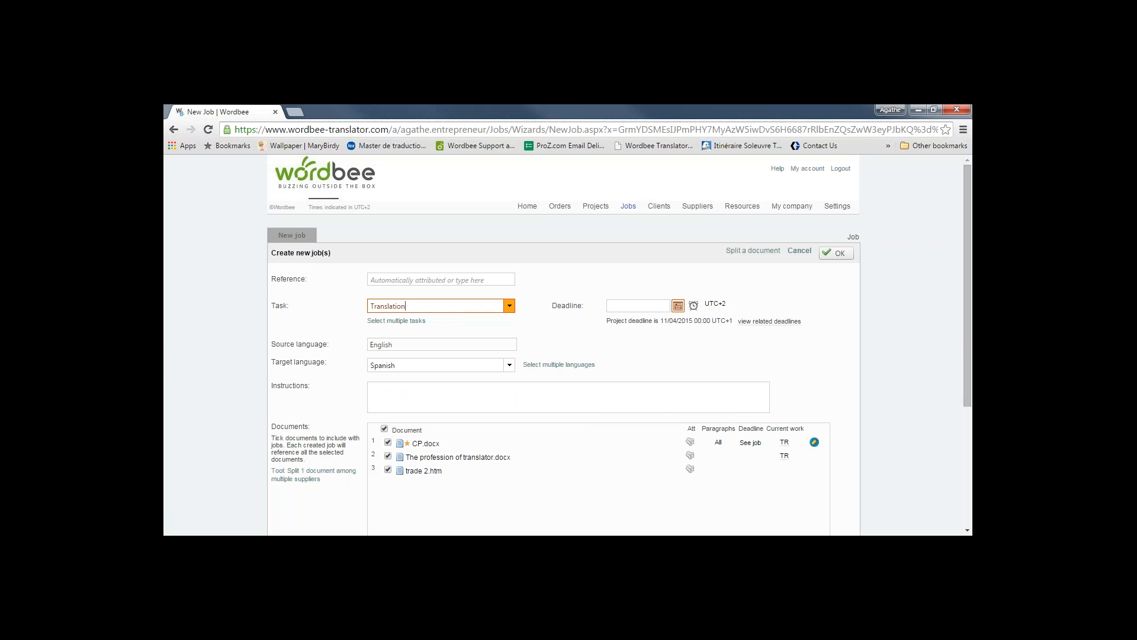
click(678, 306)
click(663, 391)
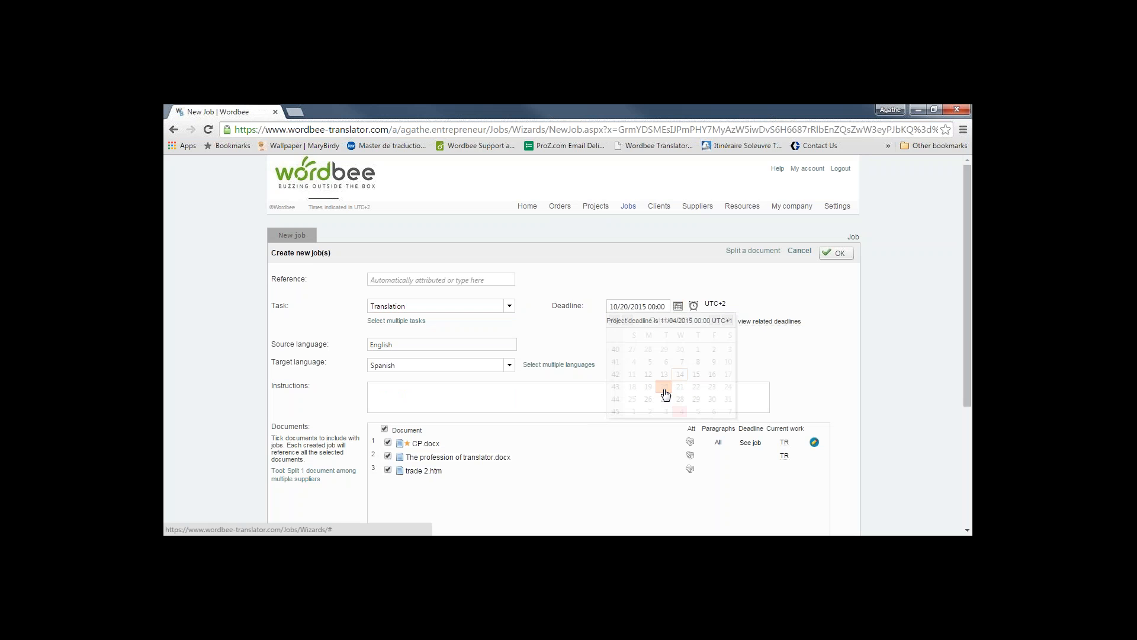
click(836, 253)
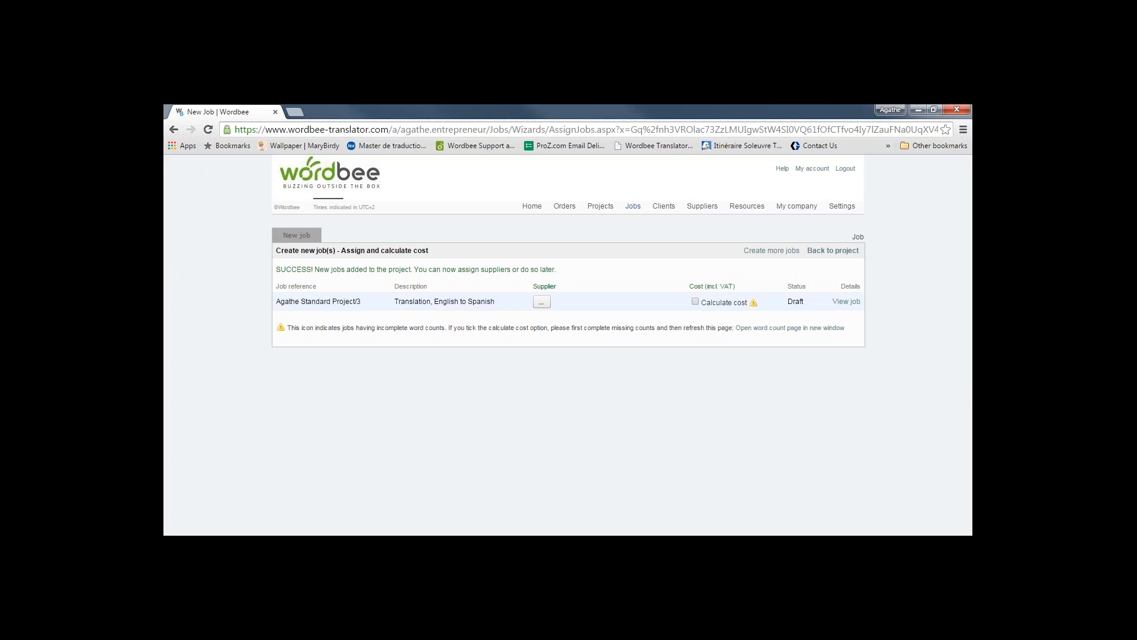
Propose the new translation job to the My translators supplier group and confirm the assignment without emailing proposals
click(541, 302)
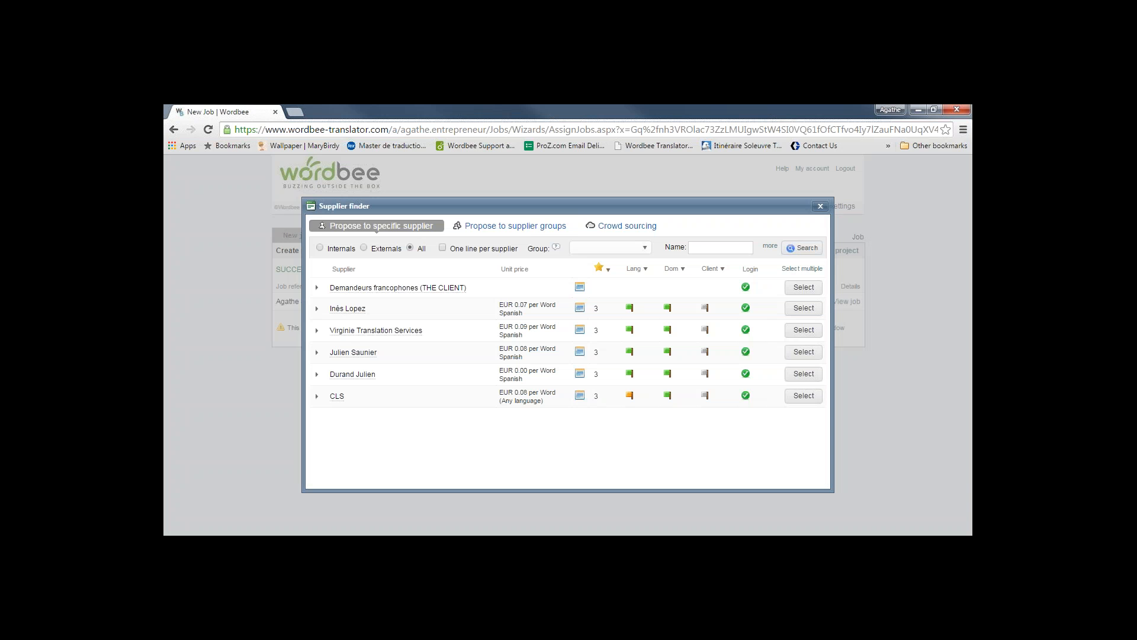
click(520, 231)
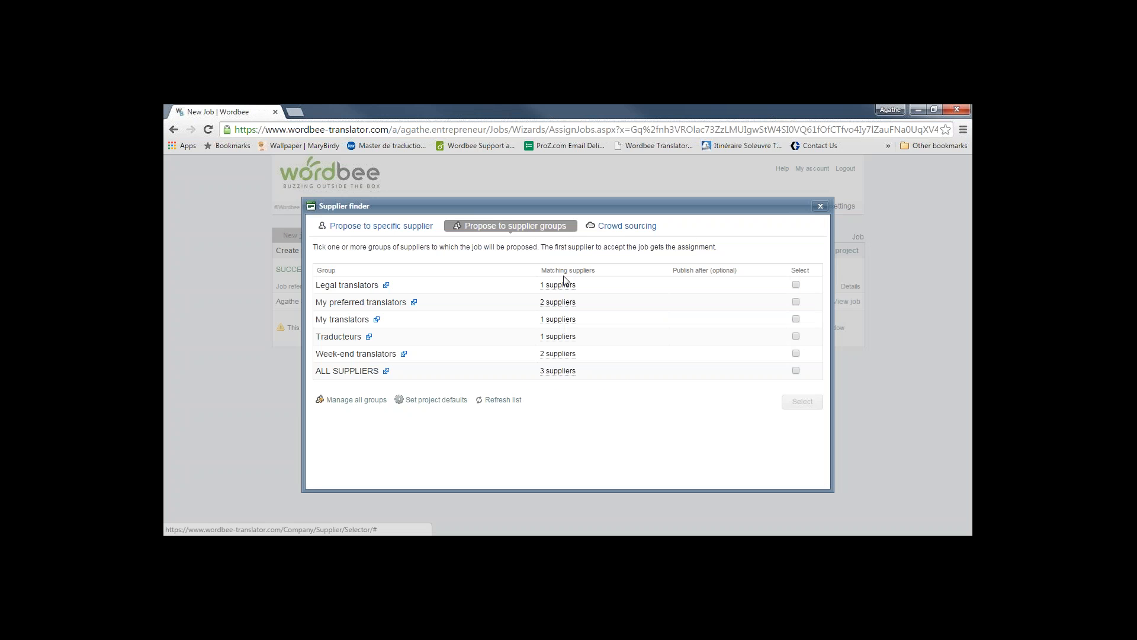
click(796, 319)
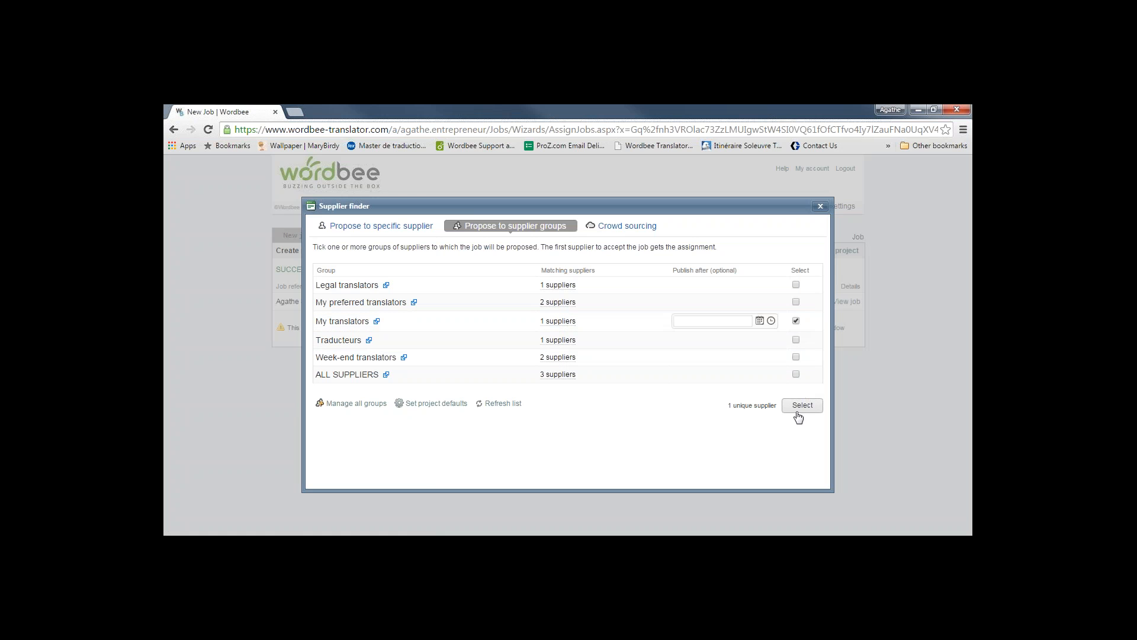
click(810, 414)
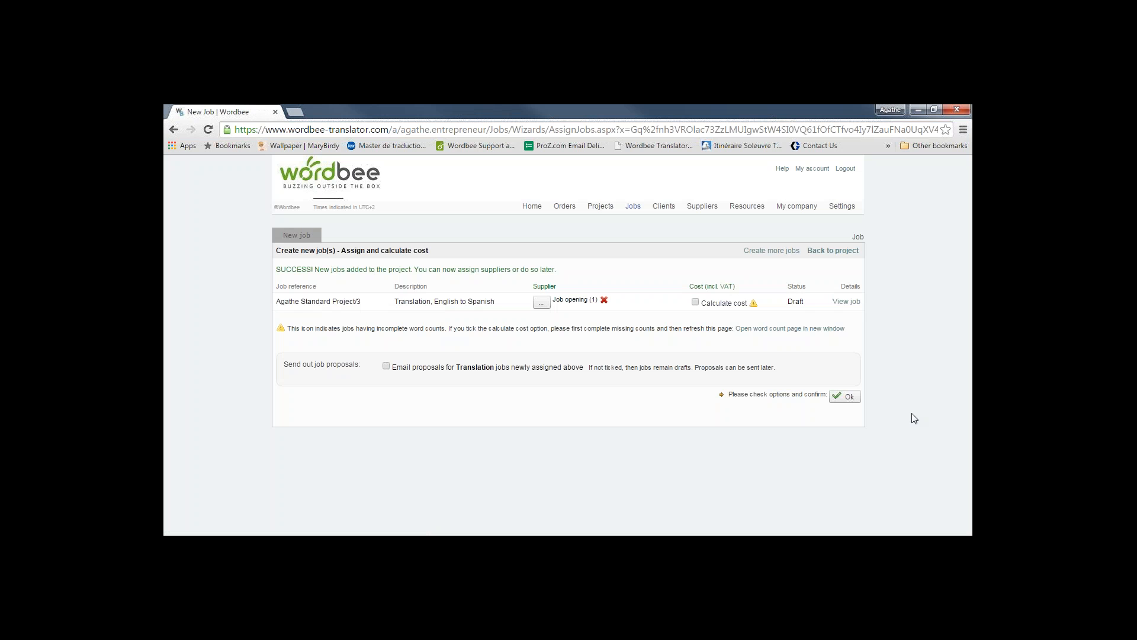
click(846, 397)
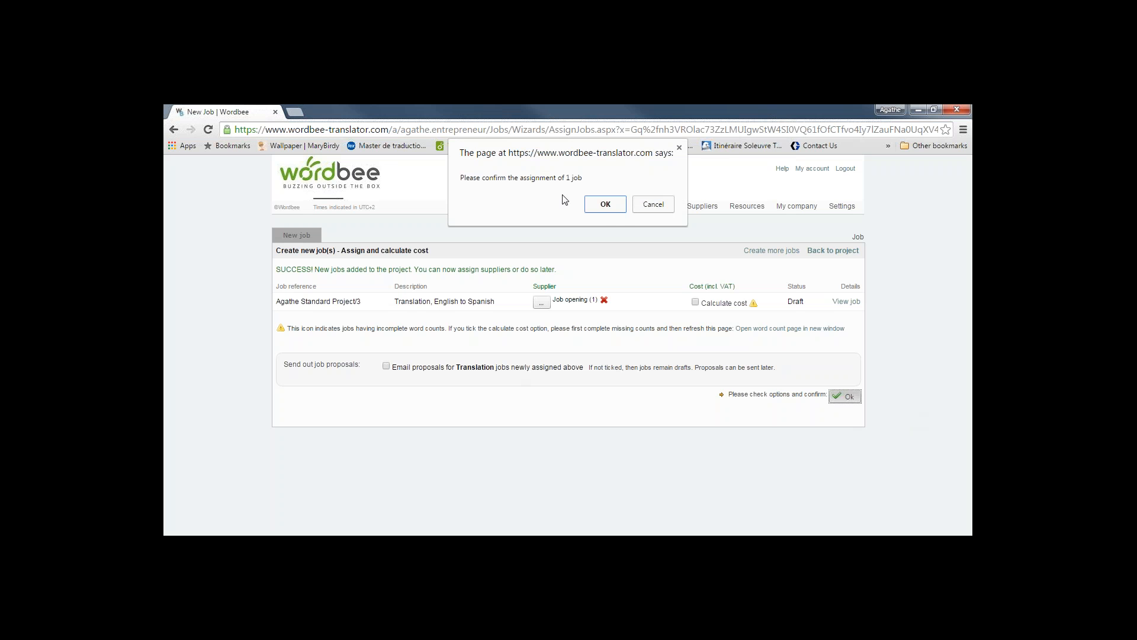
click(600, 210)
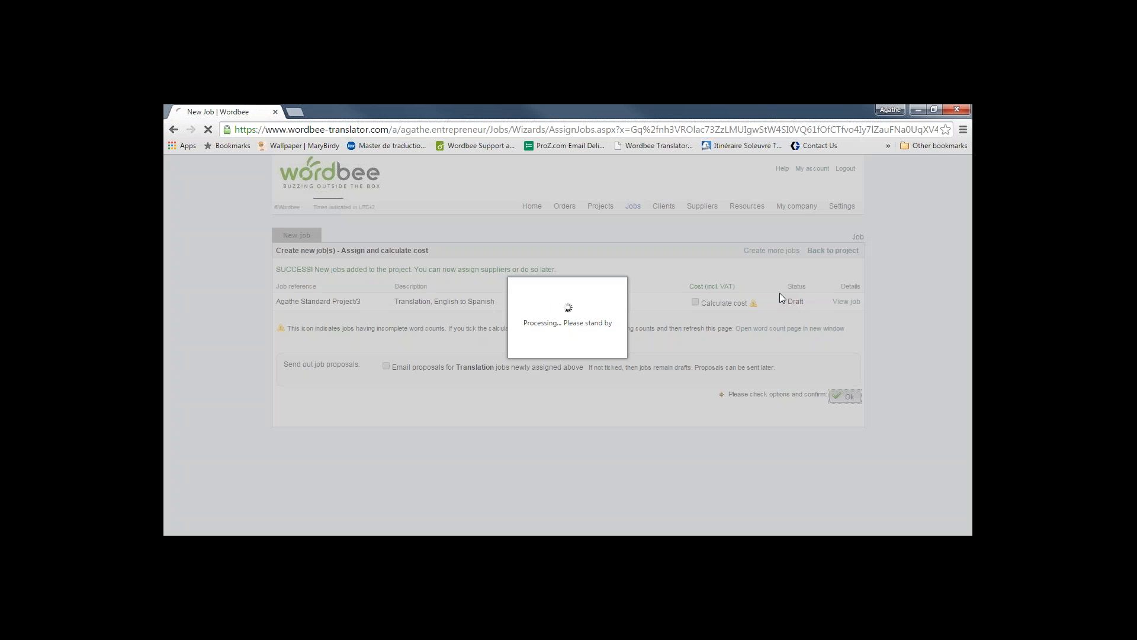